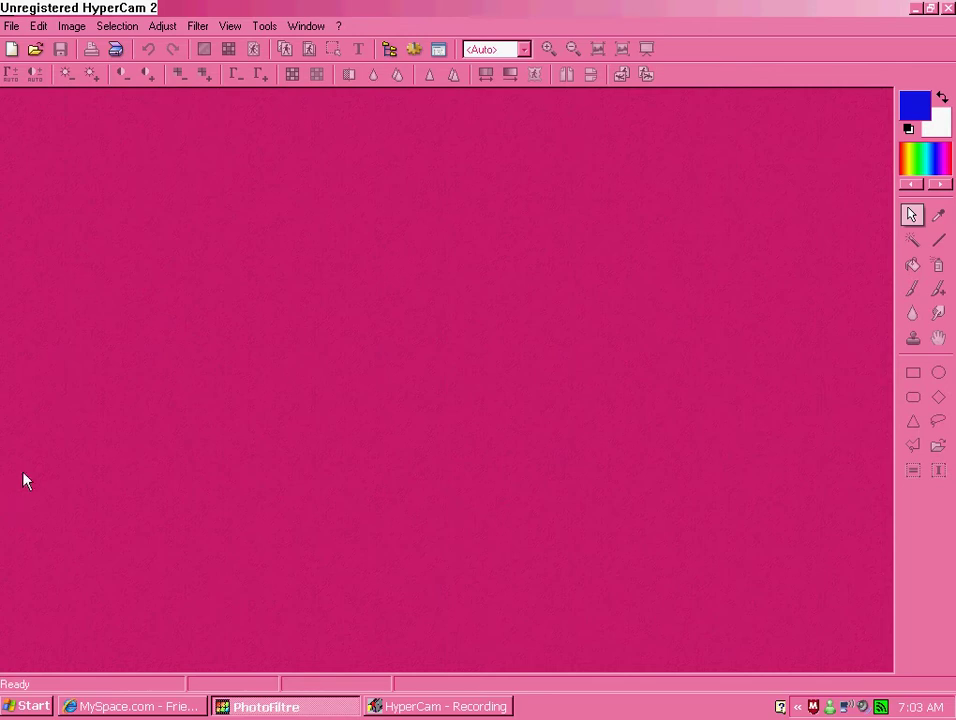
Create a new blank 800×600 white image at 72 pixels/inch.
click(11, 48)
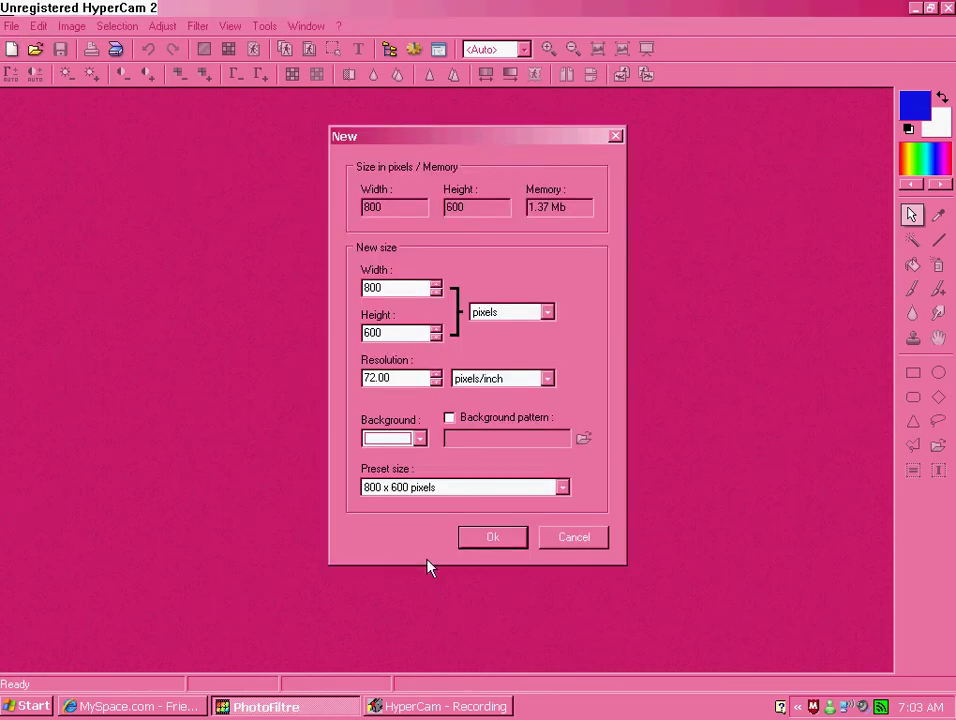
click(490, 537)
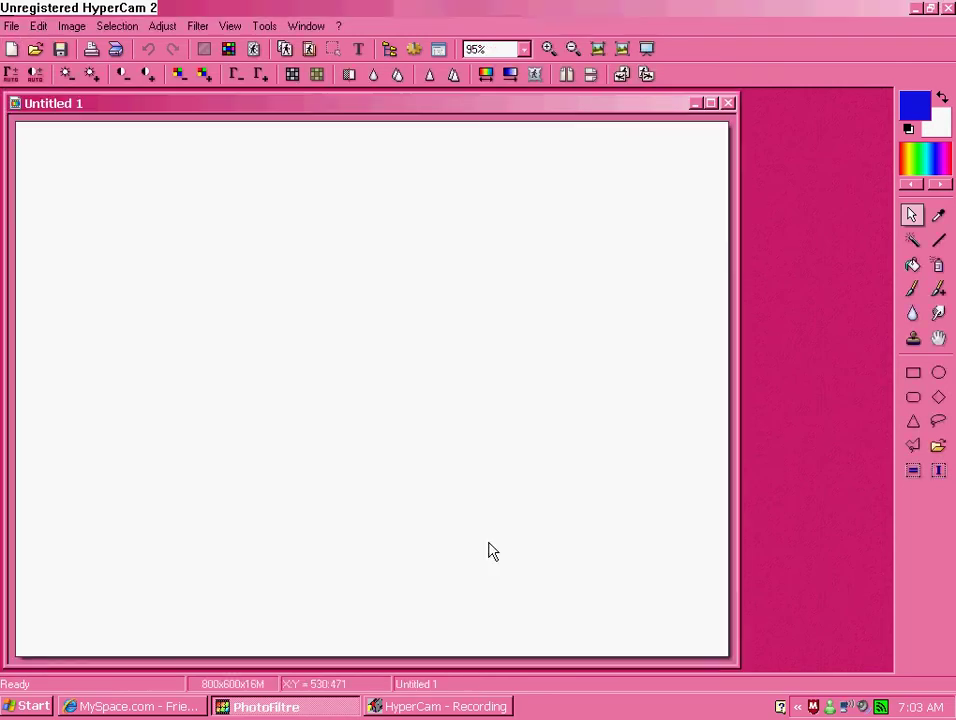
Place 'Catalina' as size 80 bold green text in the Zebra font, moved up.
click(357, 48)
text(Catalina)
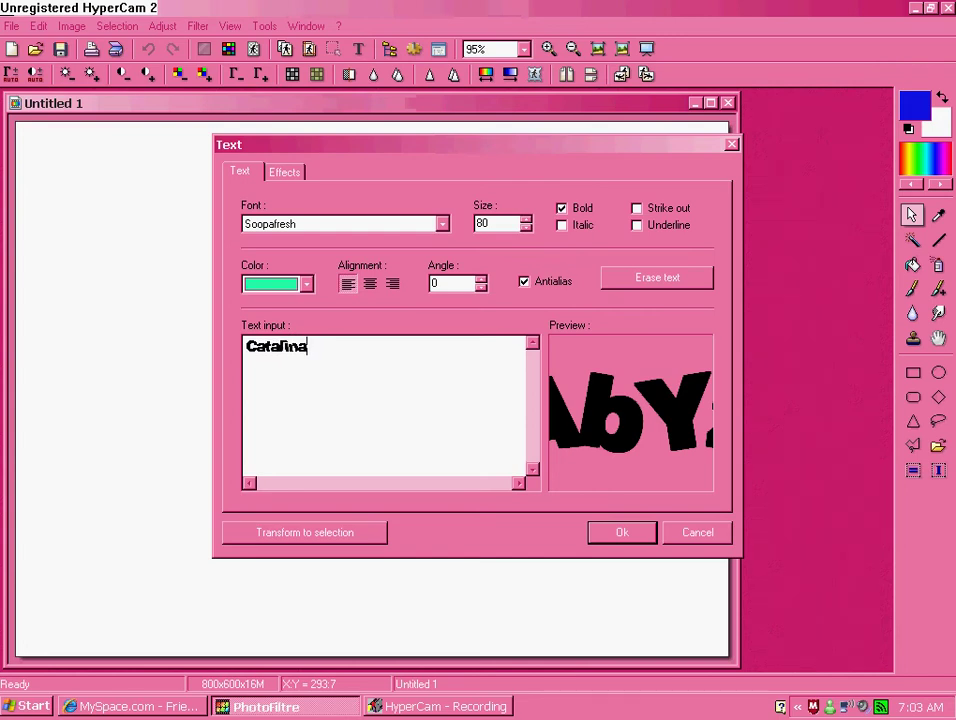
click(307, 222)
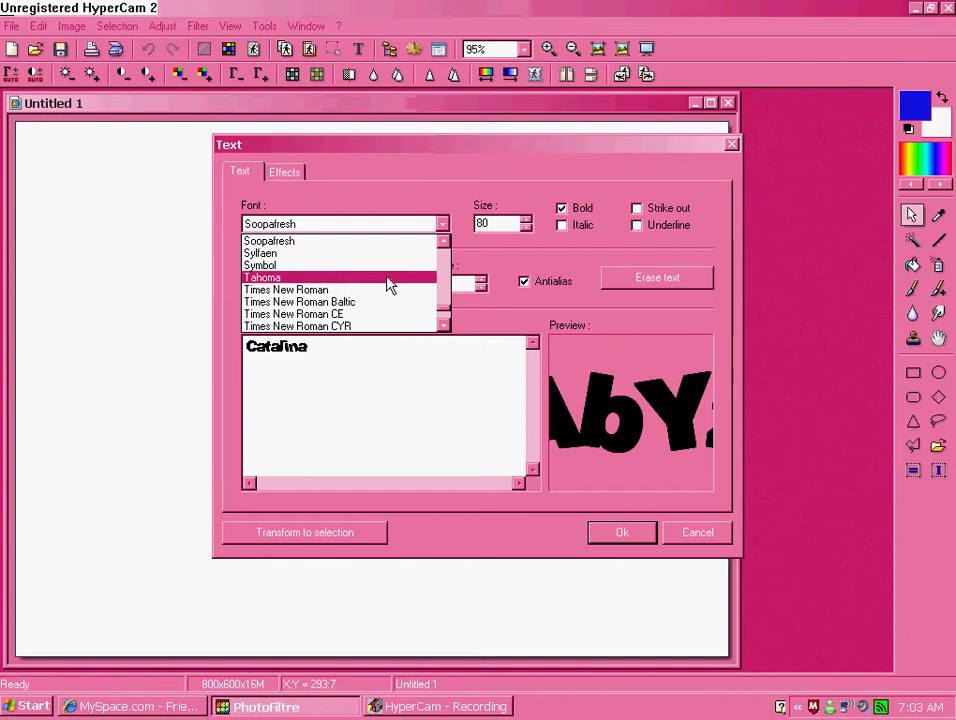
click(444, 325)
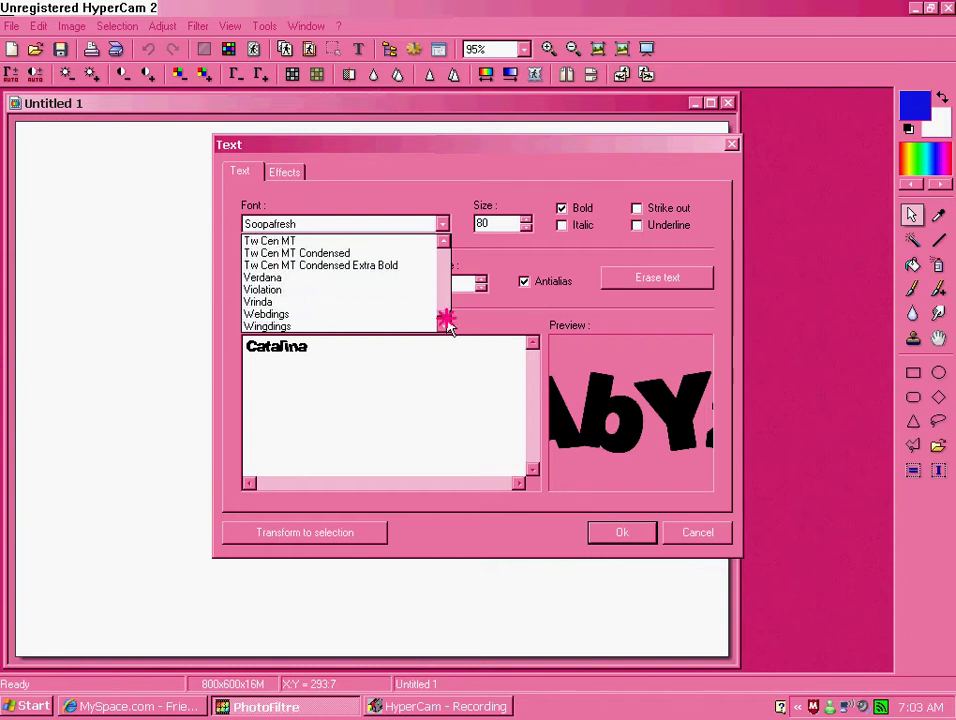
click(446, 323)
click(324, 327)
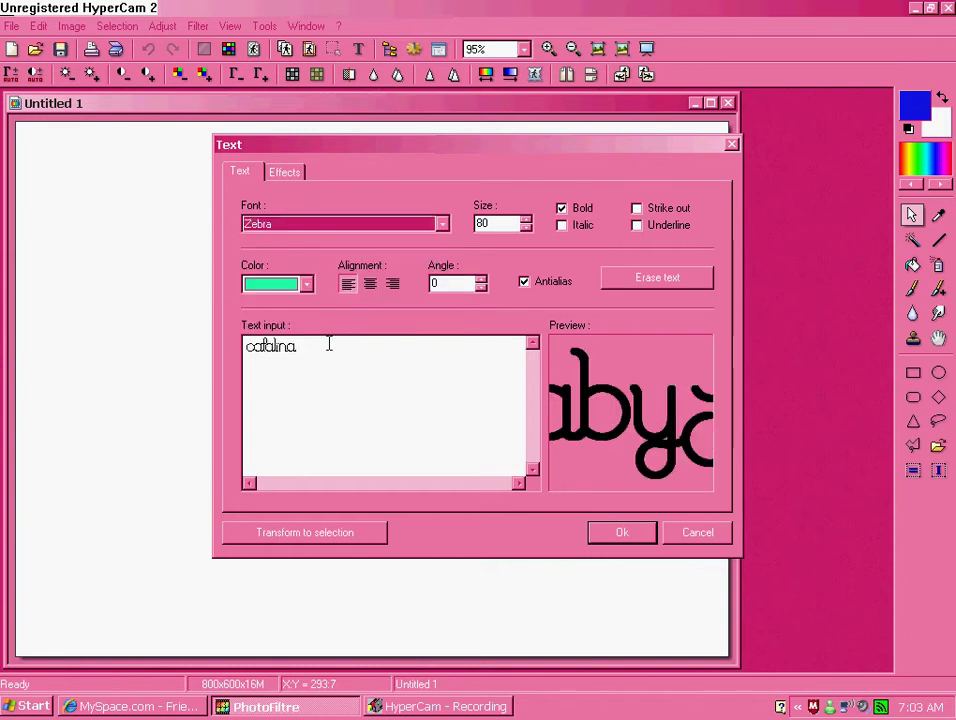
click(620, 533)
drag(452, 420, 435, 371)
Restyle the Catalina text to the 28 Days Later font.
right_click(435, 366)
click(461, 388)
click(390, 224)
drag(446, 316, 441, 245)
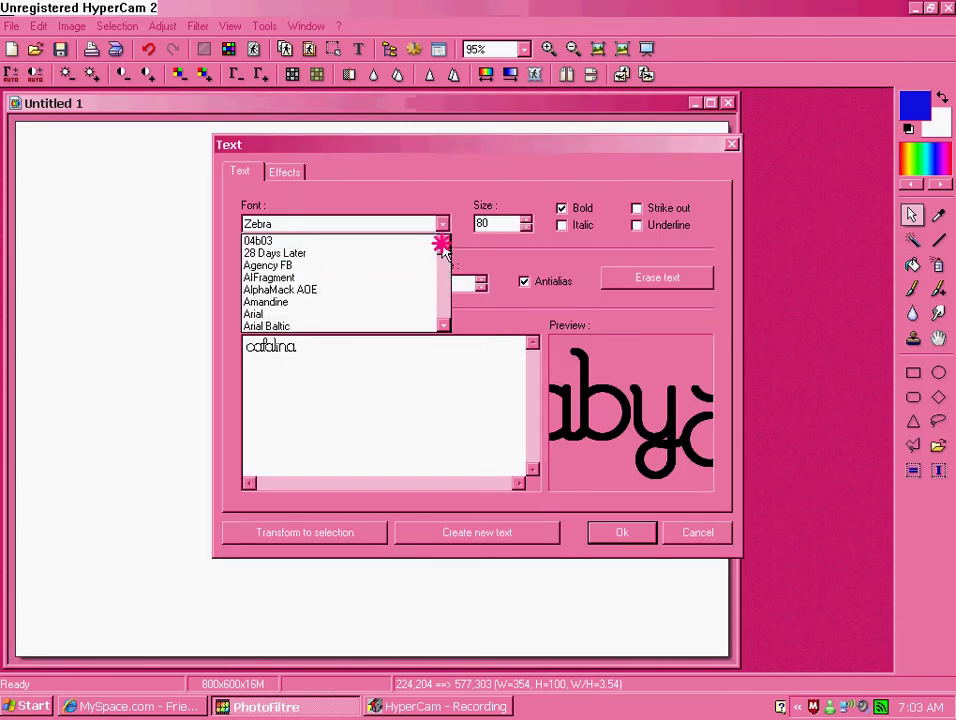
click(370, 254)
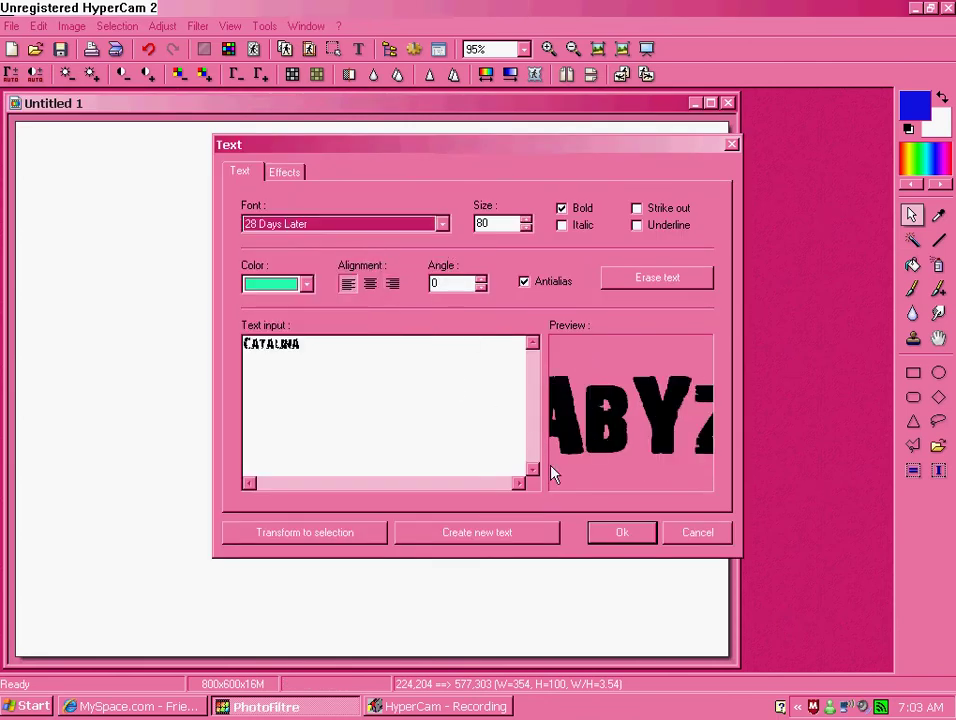
click(612, 532)
Validate the Catalina text and crop the image tightly around it.
drag(420, 354, 414, 362)
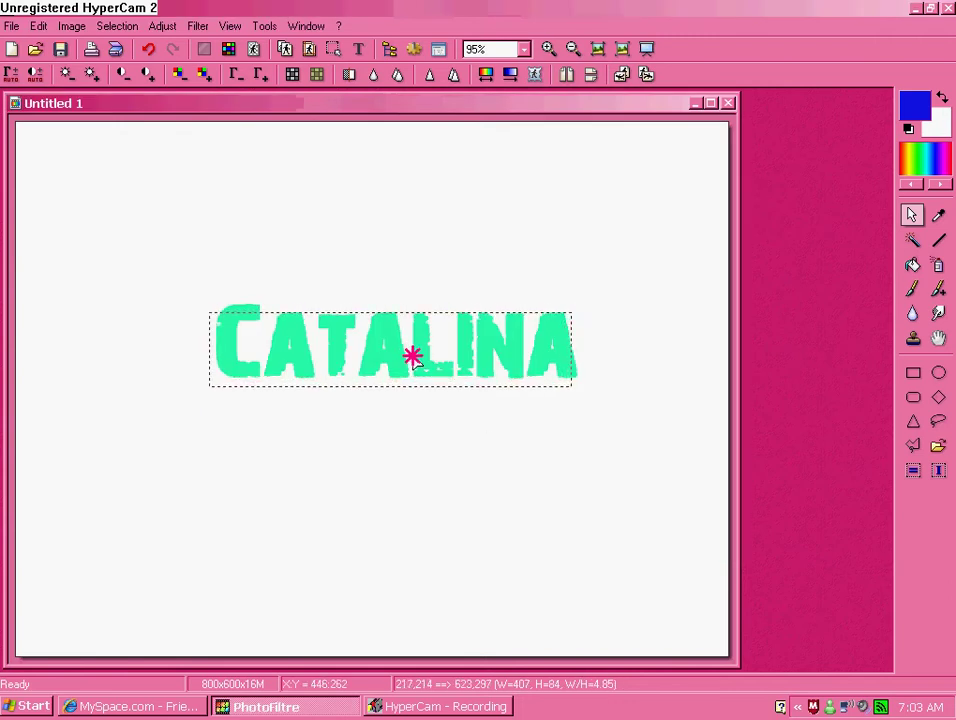
right_click(416, 365)
click(424, 366)
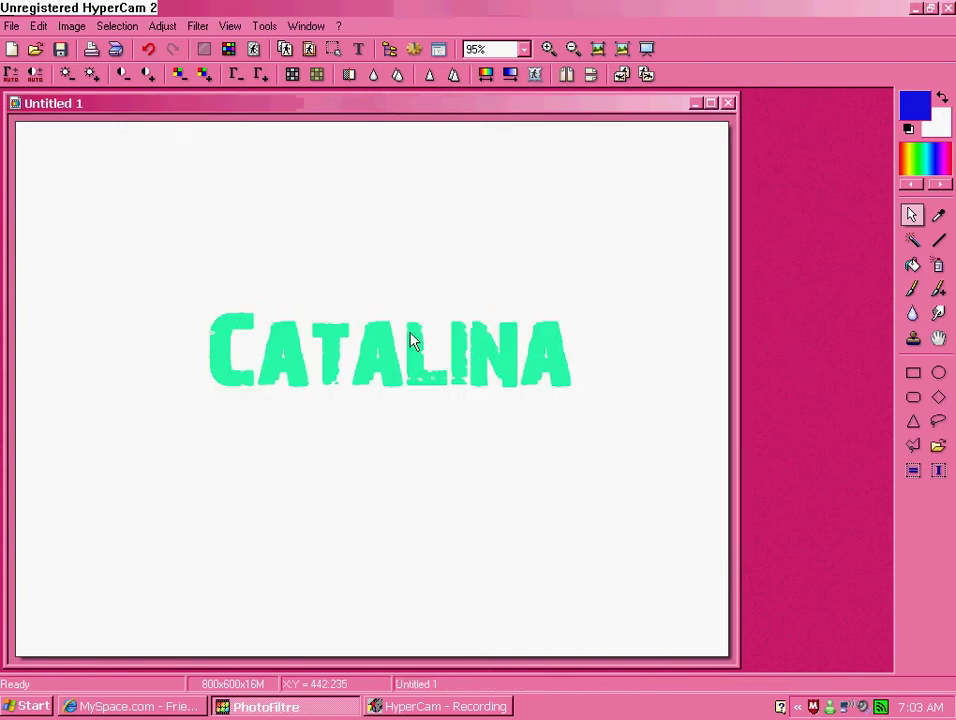
mouse_move(175, 285)
mouse_down()
mouse_move(489, 397)
mouse_move(582, 412)
mouse_up()
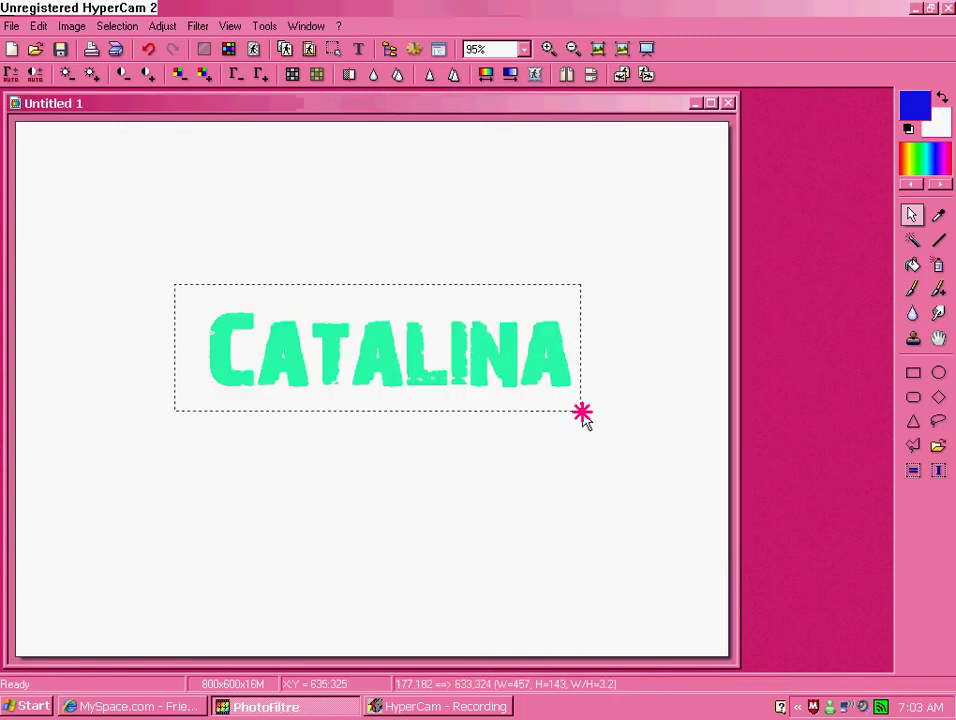
right_click(426, 306)
click(436, 329)
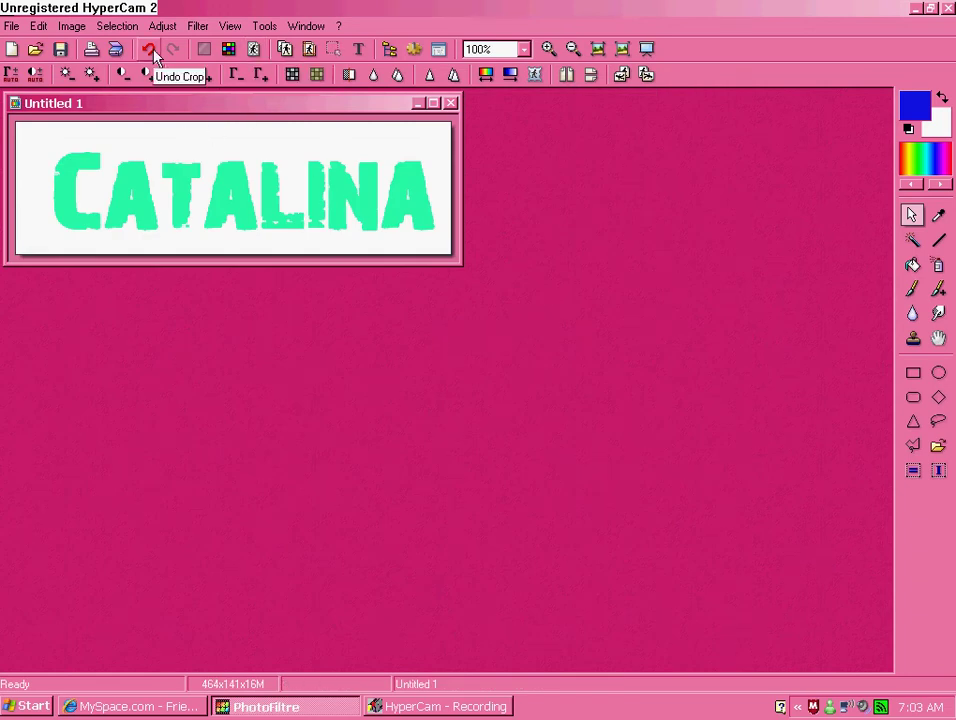
Save the cropped image as a PNG in My Pictures.
click(11, 26)
click(41, 119)
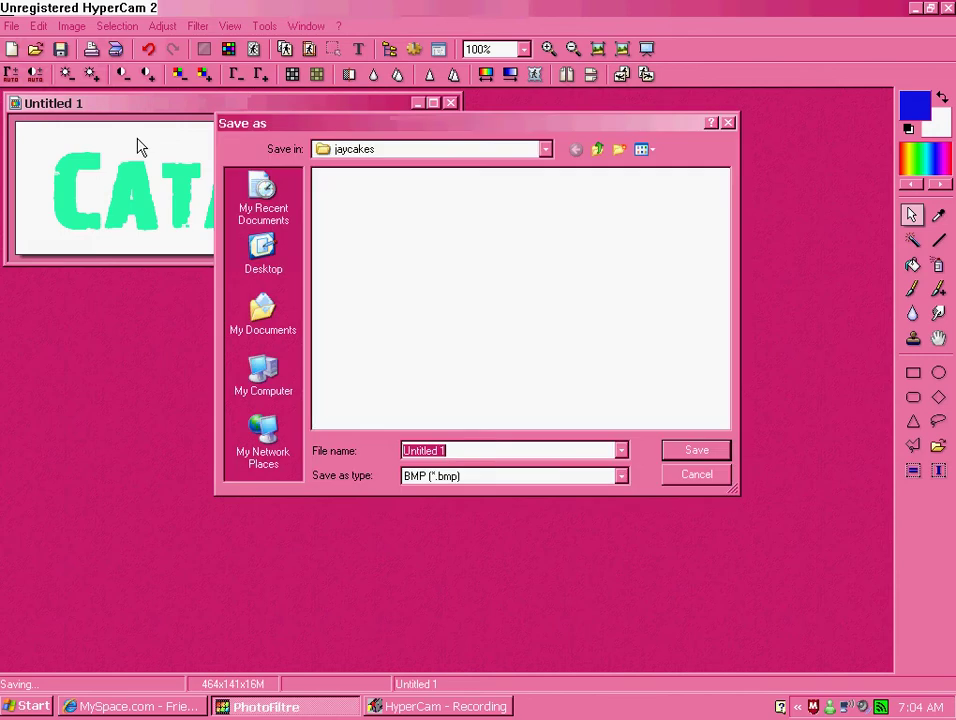
click(597, 150)
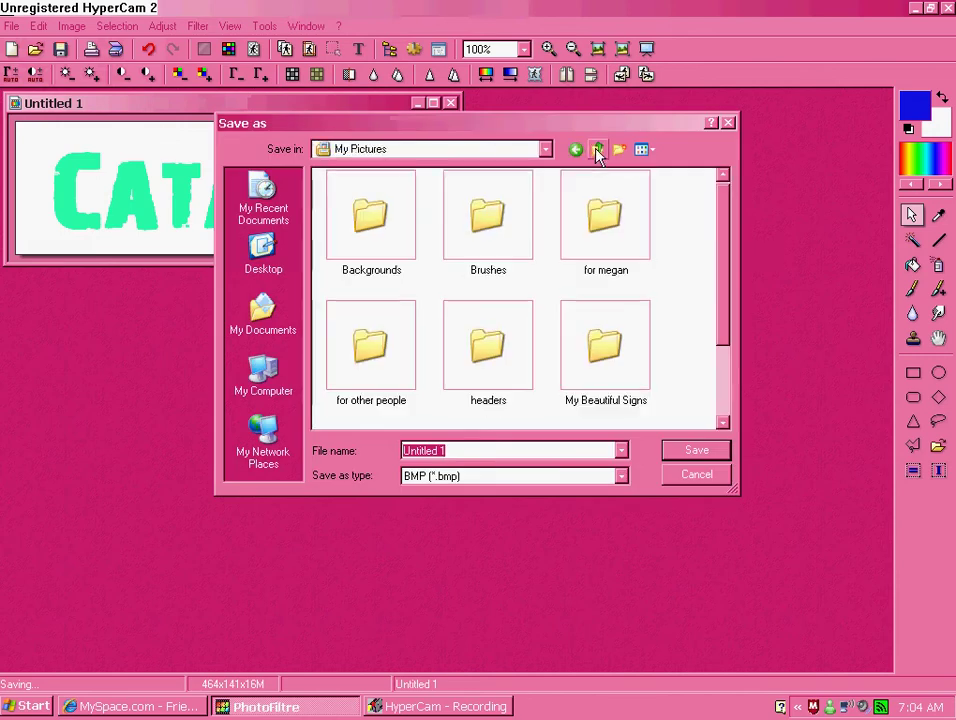
click(587, 476)
click(478, 528)
key(Return)
click(480, 450)
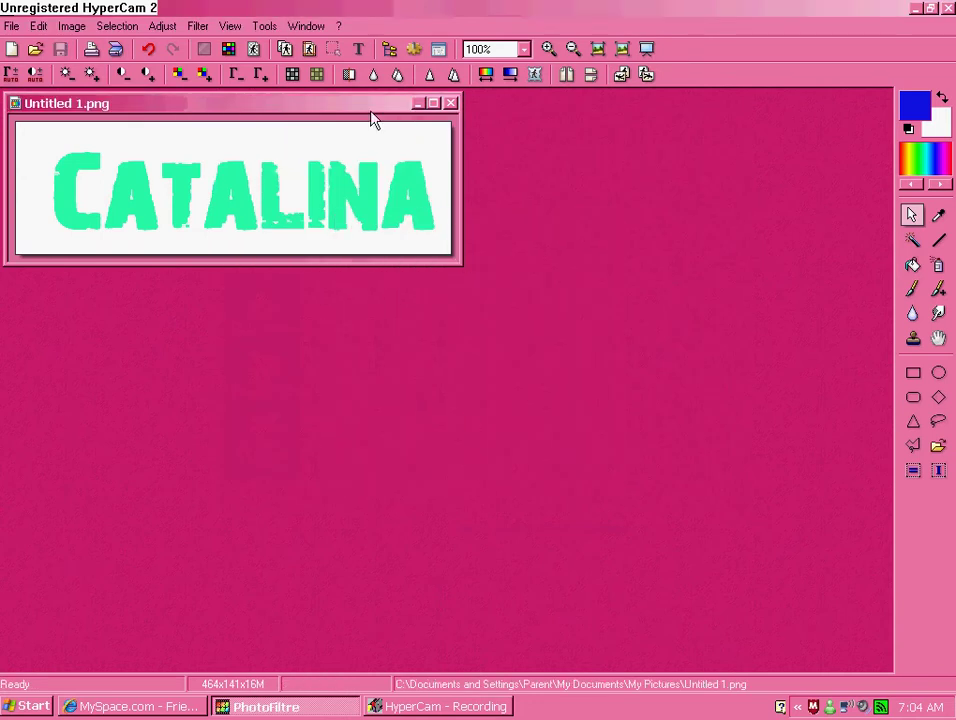
Bucket-fill the letters C, T, L and N blue.
drag(341, 104, 446, 254)
click(912, 265)
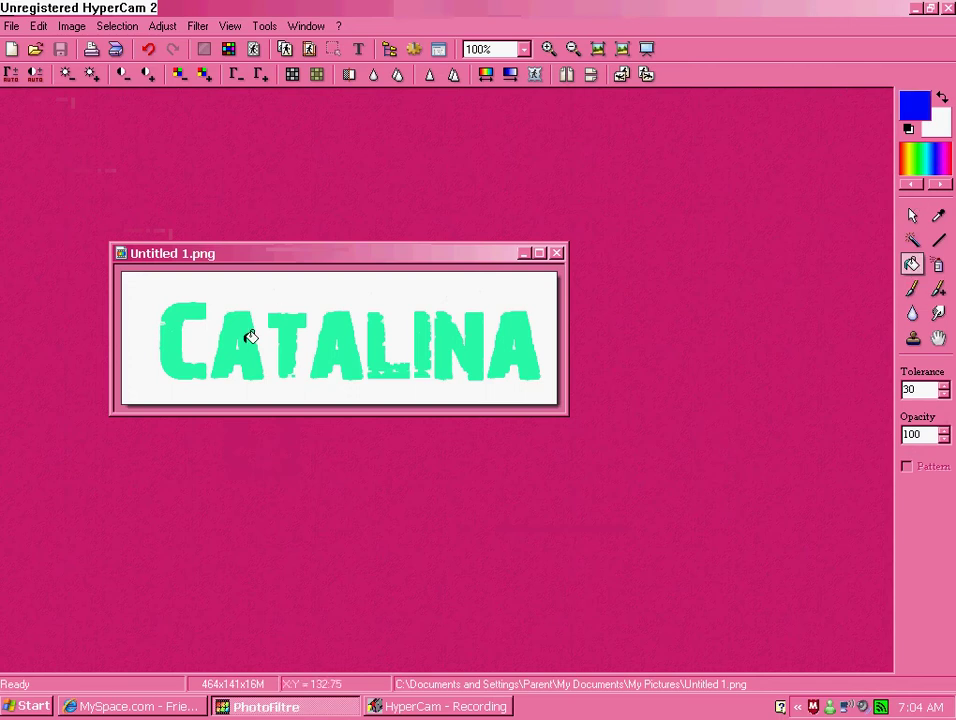
click(185, 358)
click(285, 347)
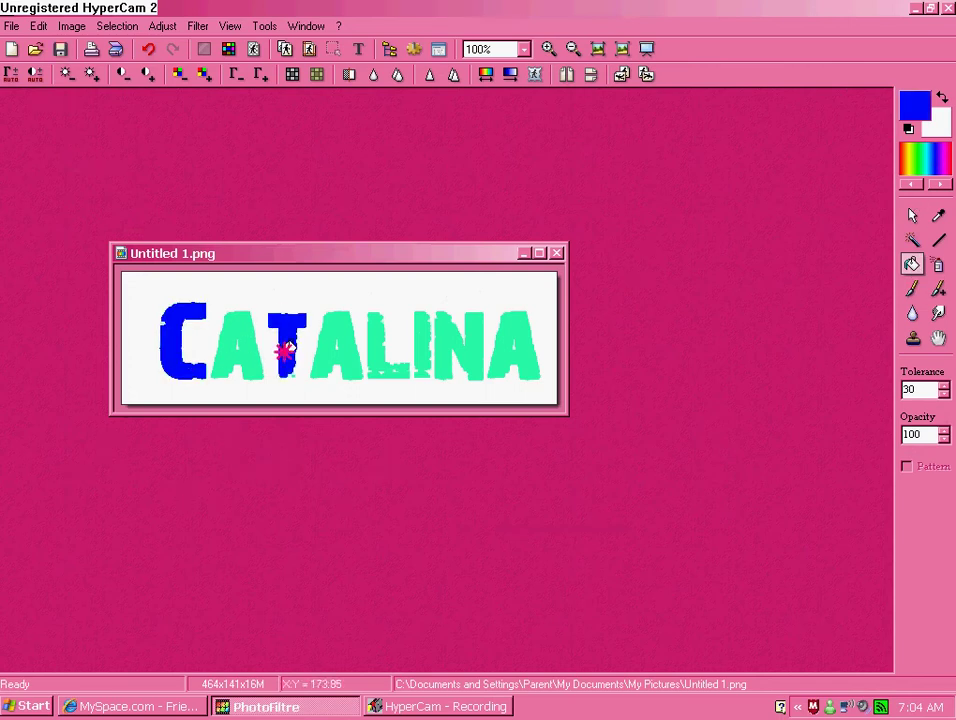
click(372, 345)
click(460, 348)
Save this version as a new PNG named 2.
click(12, 26)
click(32, 132)
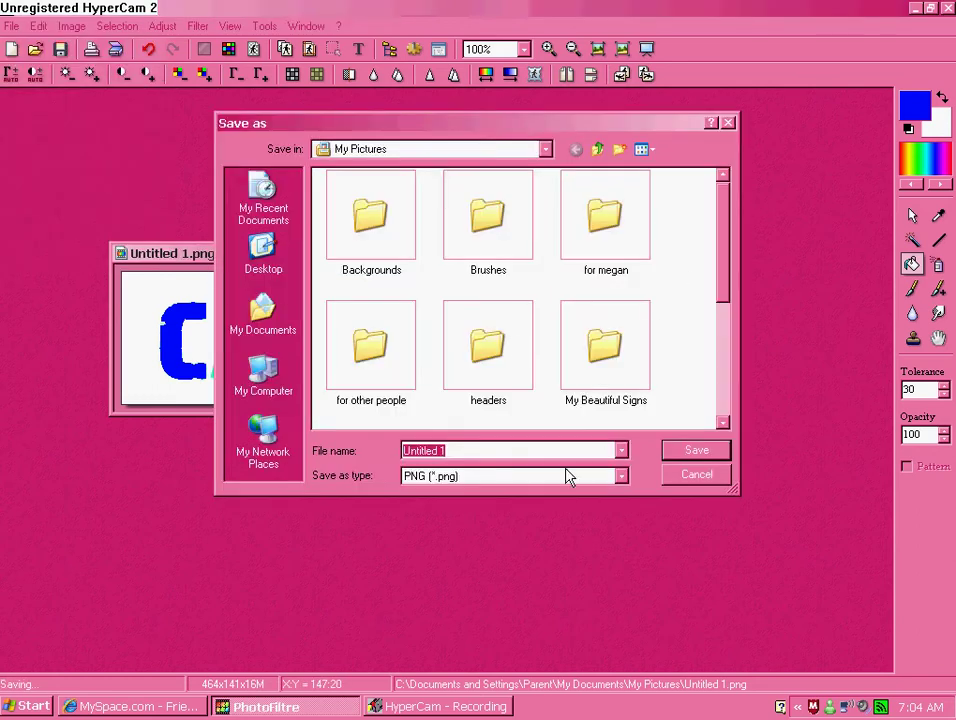
click(680, 450)
click(514, 398)
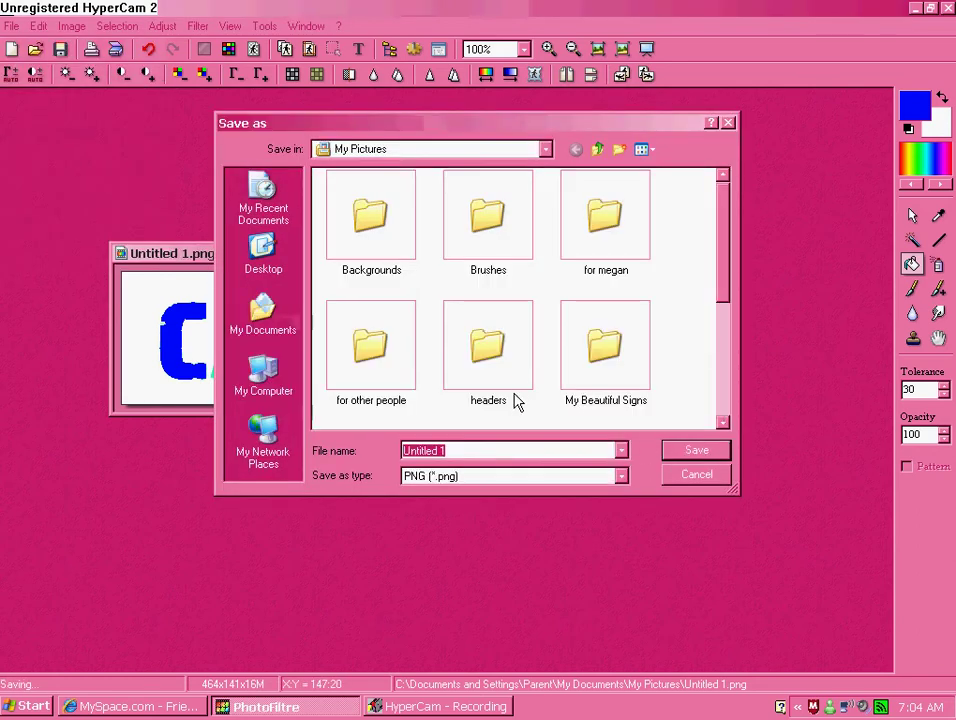
text(2)
key(Return)
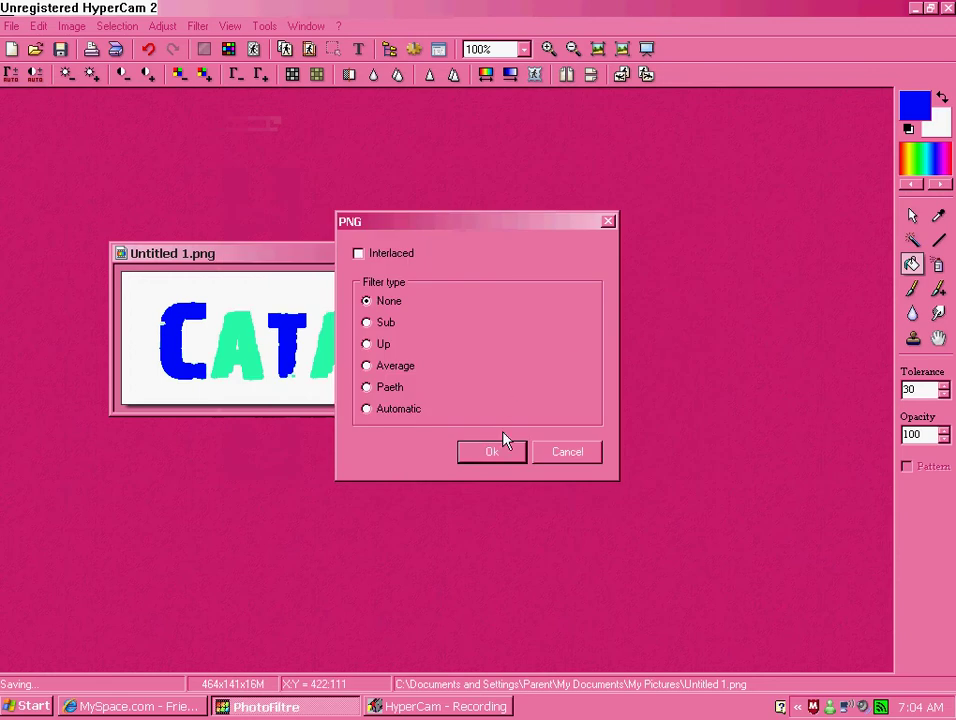
click(498, 452)
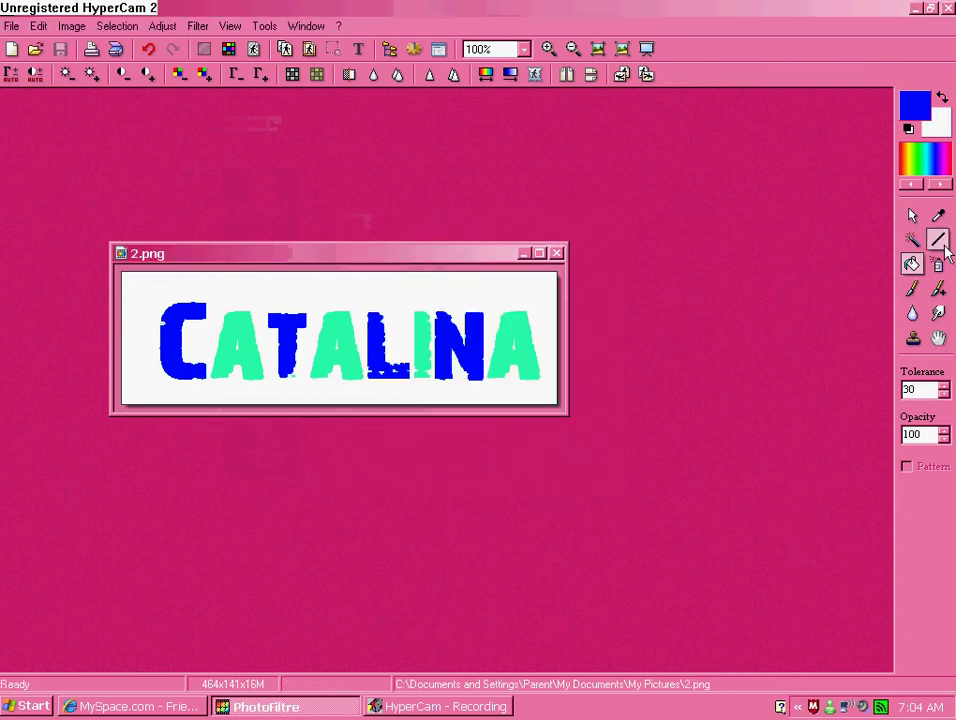
Bucket-fill the three A's and the I blue.
click(230, 324)
click(327, 326)
click(428, 328)
click(518, 326)
Switch the colour to green and fill C, T, L and N green.
click(940, 218)
click(914, 263)
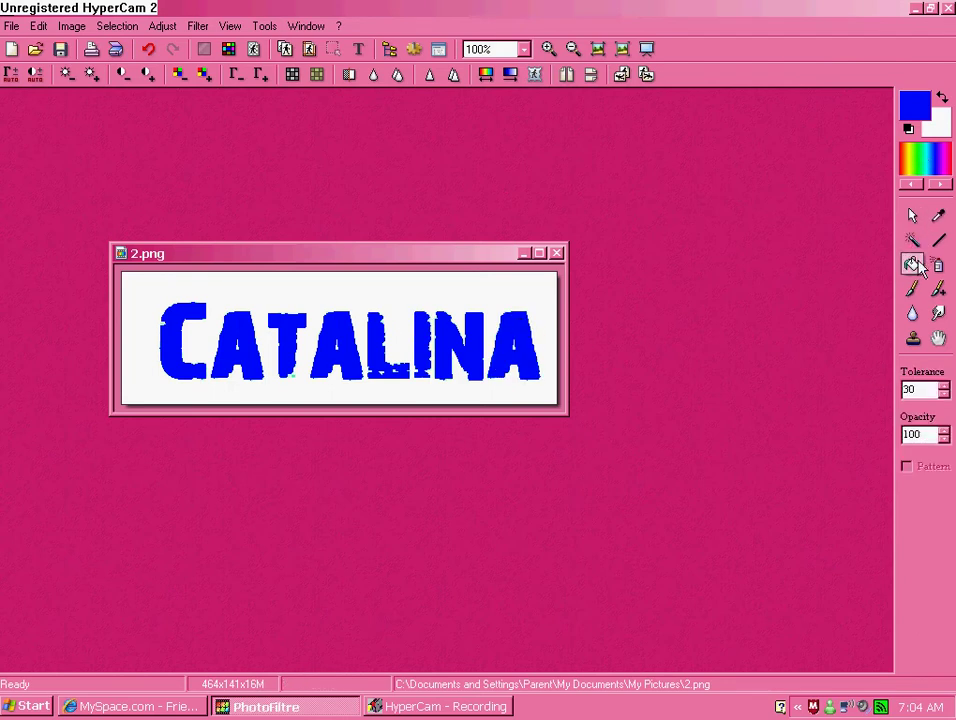
click(928, 150)
click(176, 360)
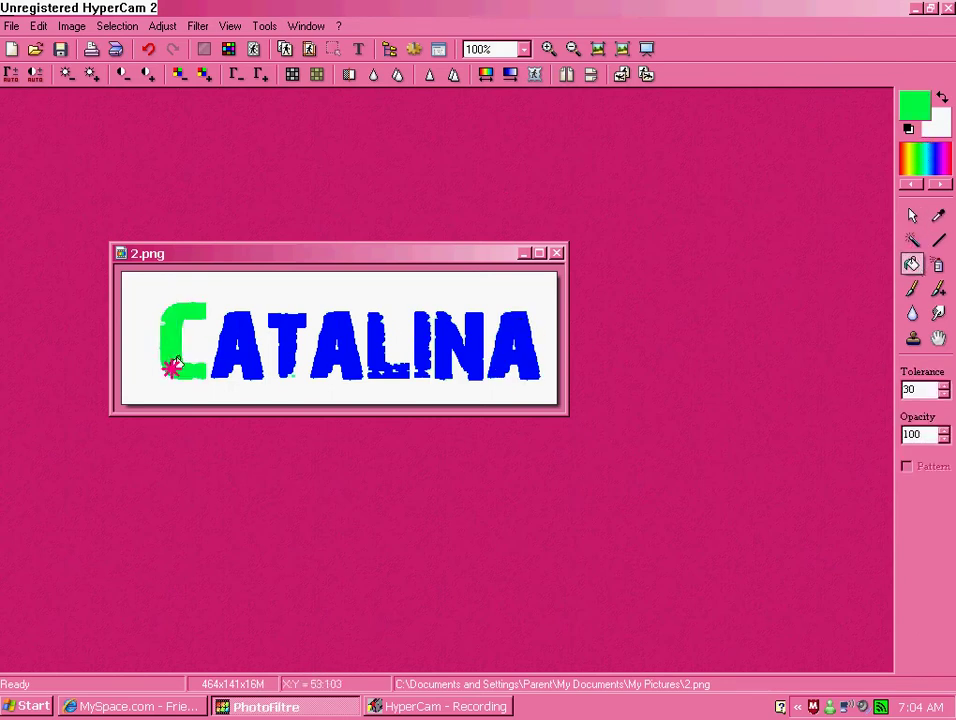
click(287, 347)
click(383, 347)
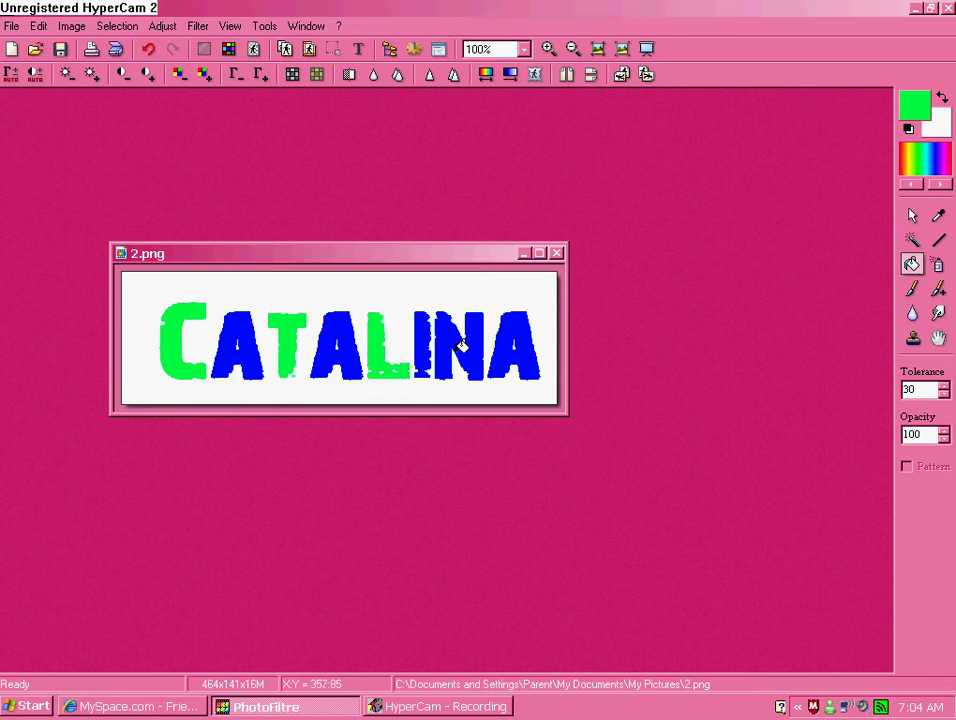
click(457, 348)
Save this version as 3.png.
click(11, 26)
click(40, 131)
text(3)
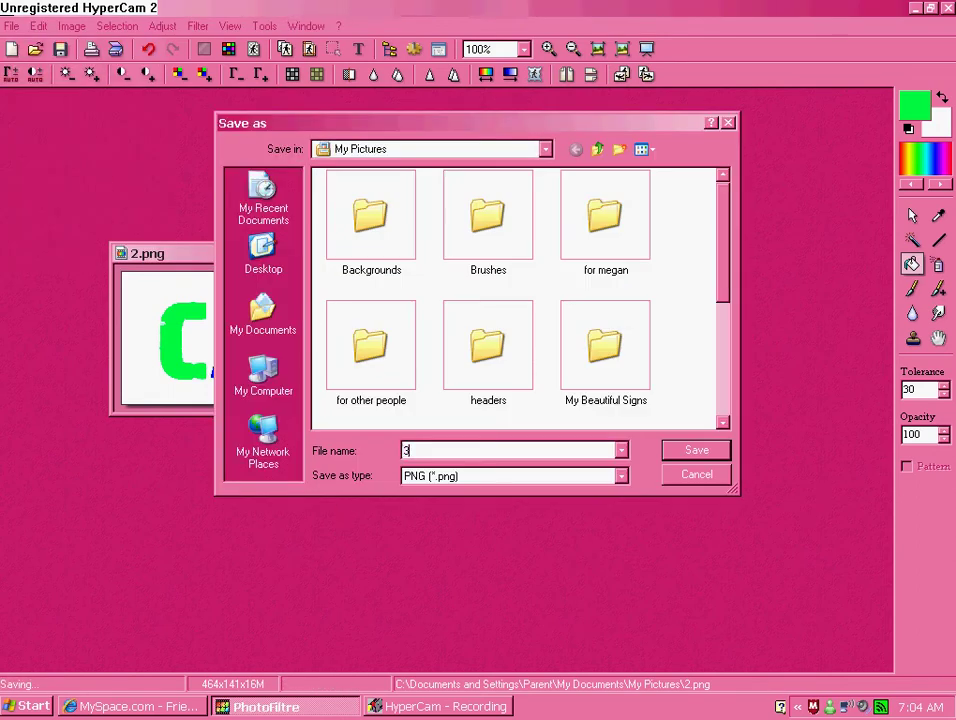
key(Return)
click(489, 452)
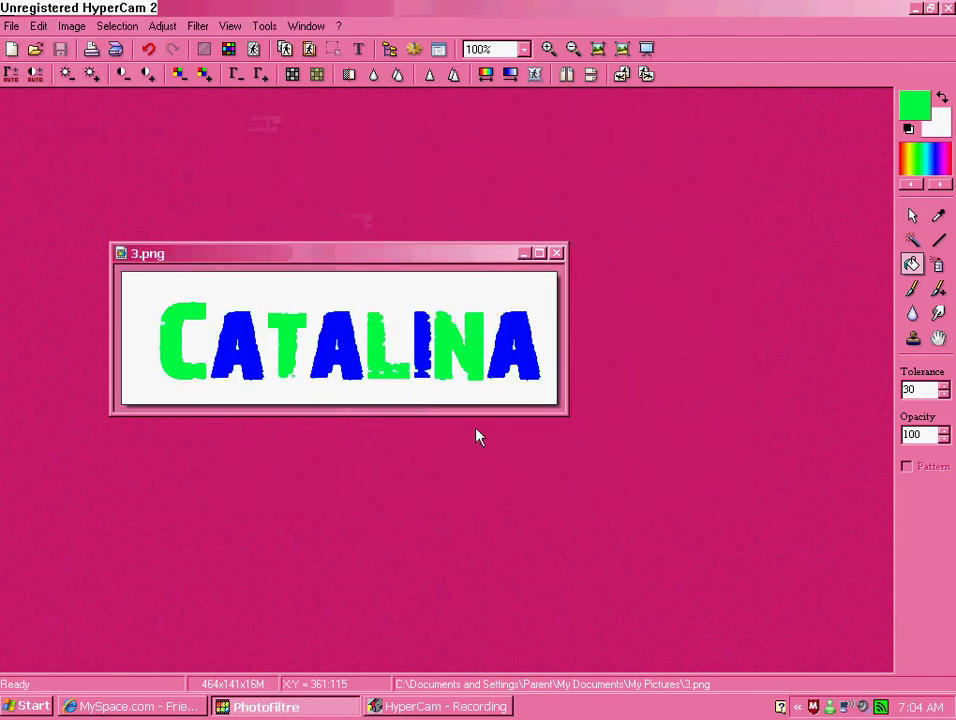
Pick pink and bucket-fill the three A's and the I pink.
click(939, 216)
click(948, 152)
click(912, 264)
click(232, 344)
click(332, 344)
click(426, 346)
click(514, 356)
Pick cyan and bucket-fill the letters C, T, L and N cyan.
click(937, 215)
click(912, 264)
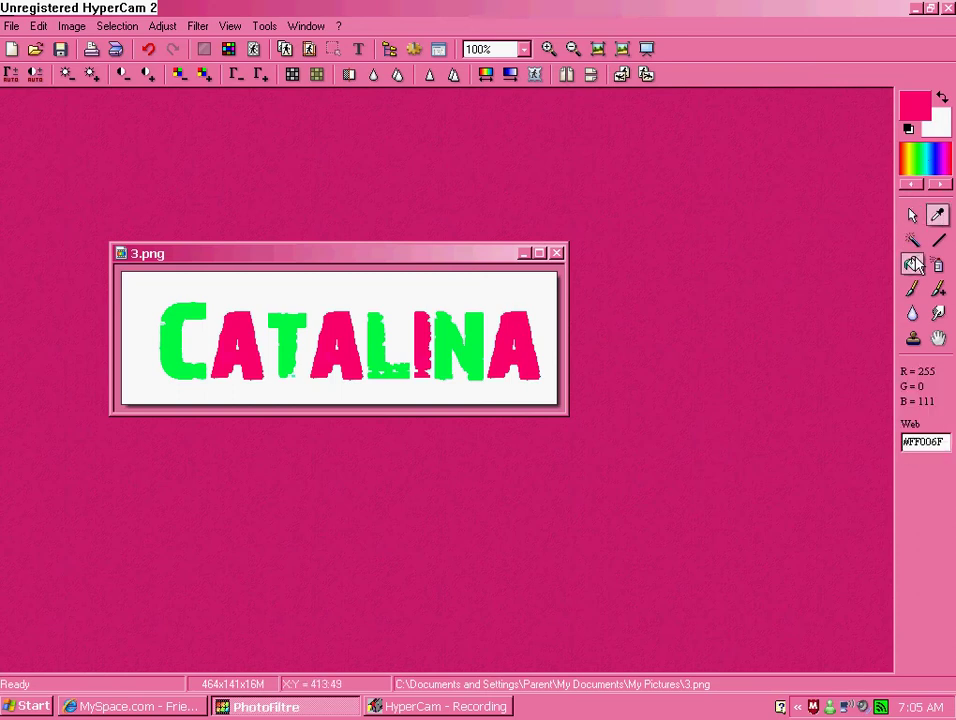
click(930, 160)
click(174, 342)
click(292, 341)
click(382, 336)
click(444, 338)
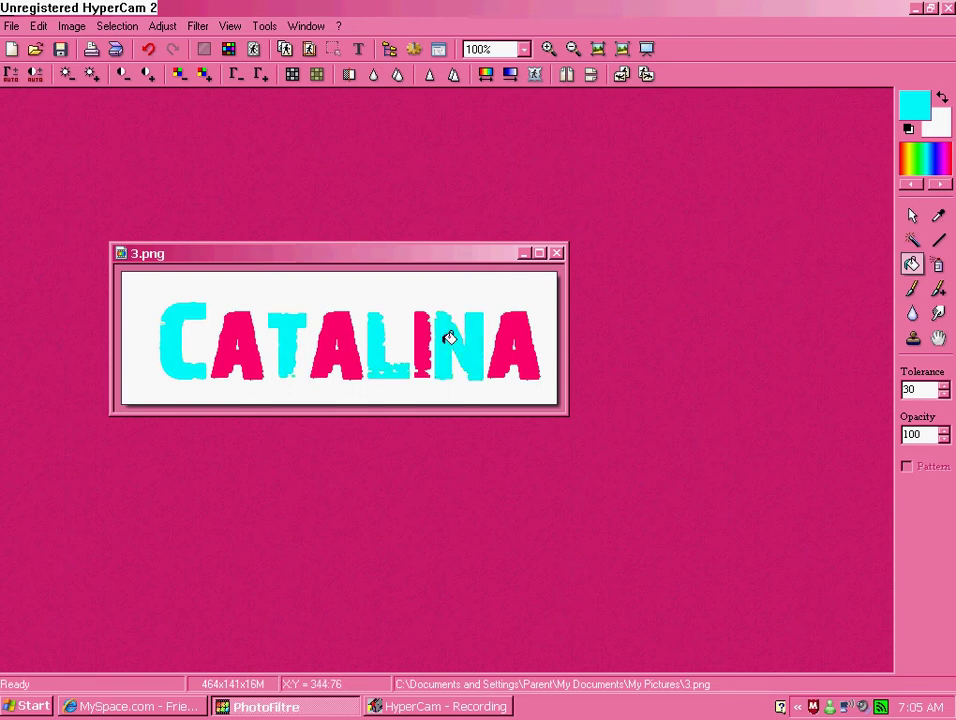
Save this version as 4.png.
click(12, 26)
click(38, 133)
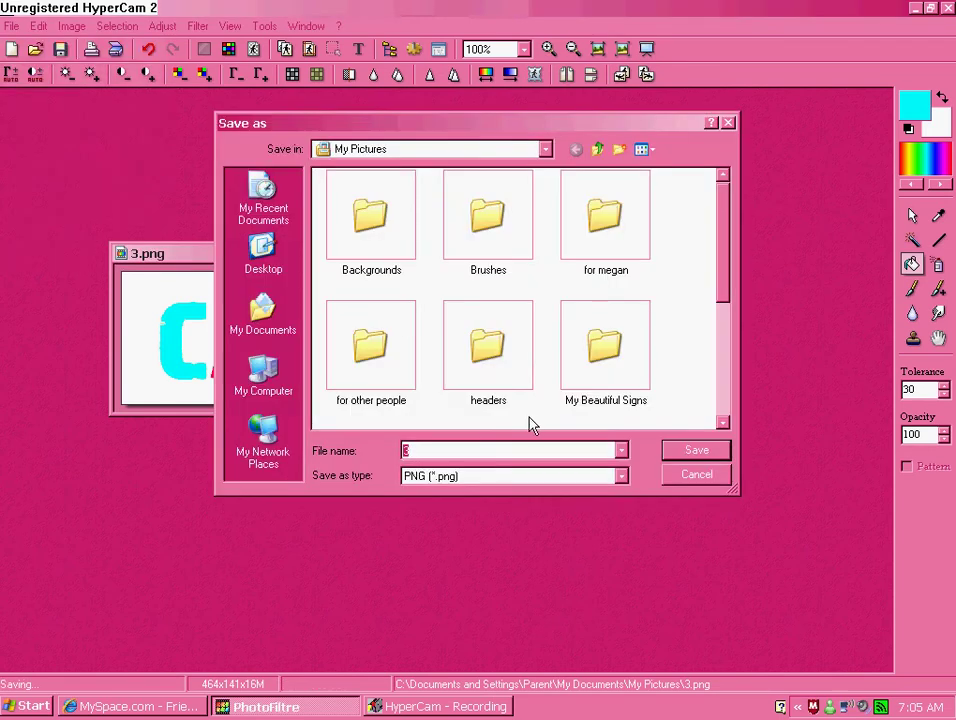
key(Return)
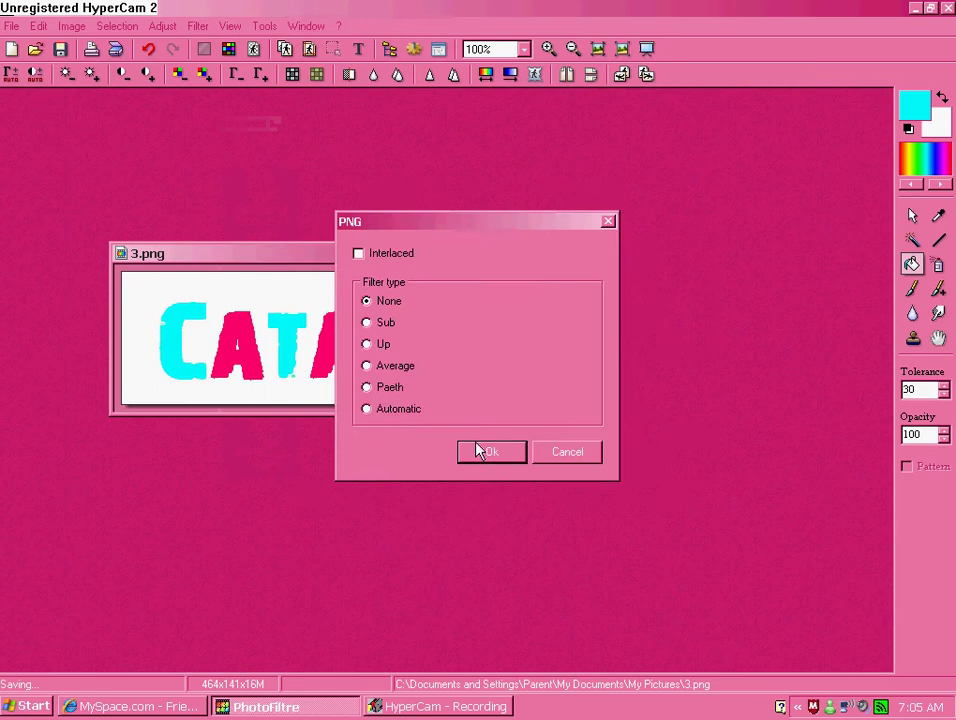
Finish saving 4.png, then open a new tab beside the MySpace page in Internet Explorer.
click(480, 451)
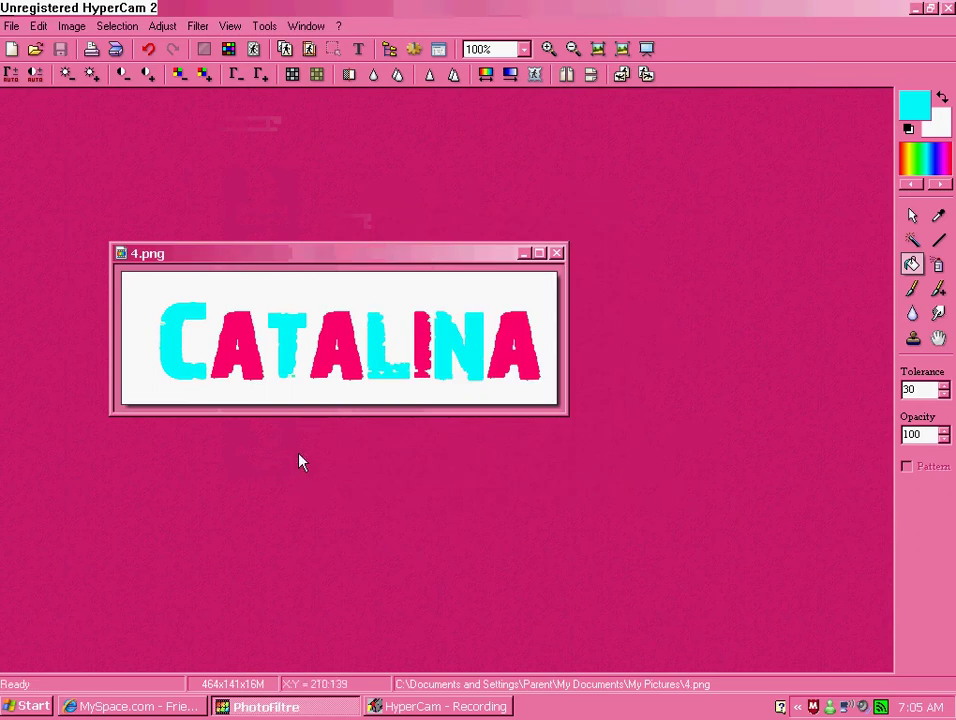
click(185, 706)
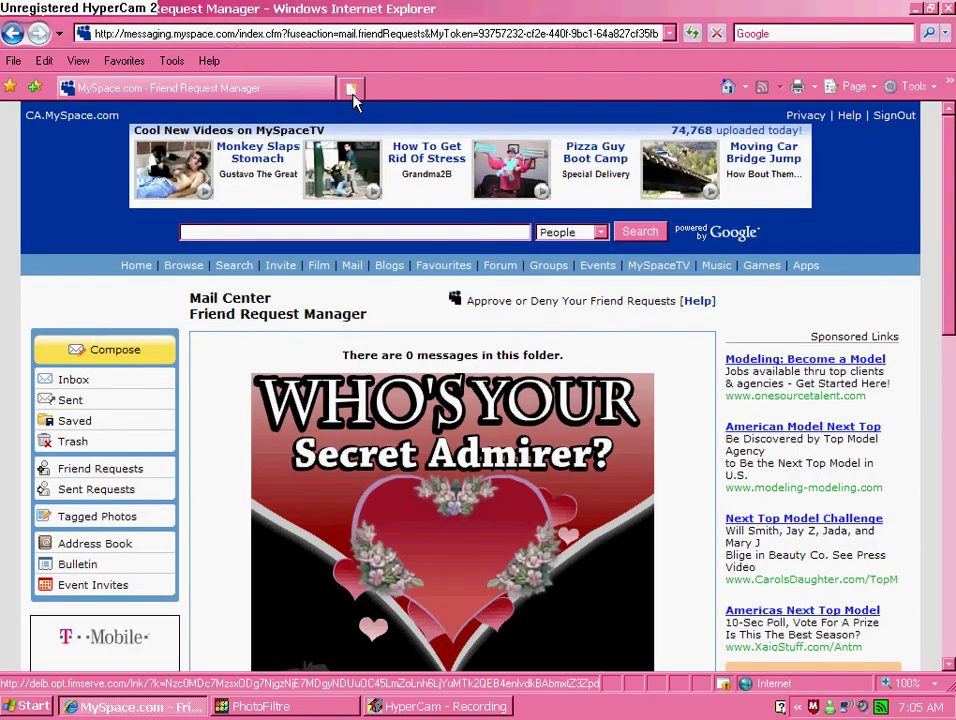
click(356, 91)
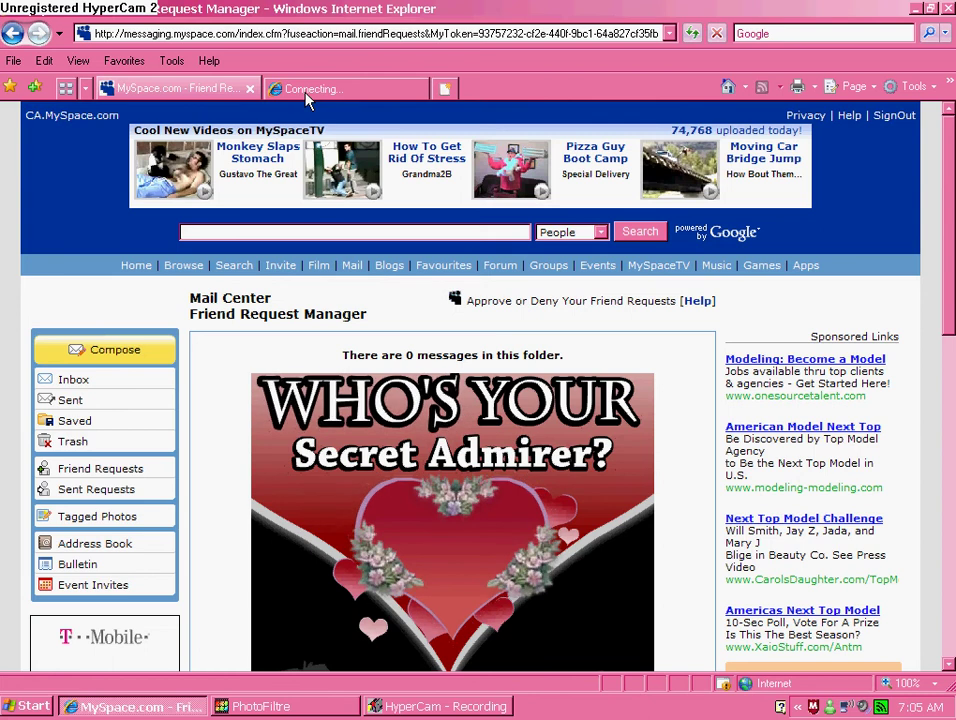
click(251, 90)
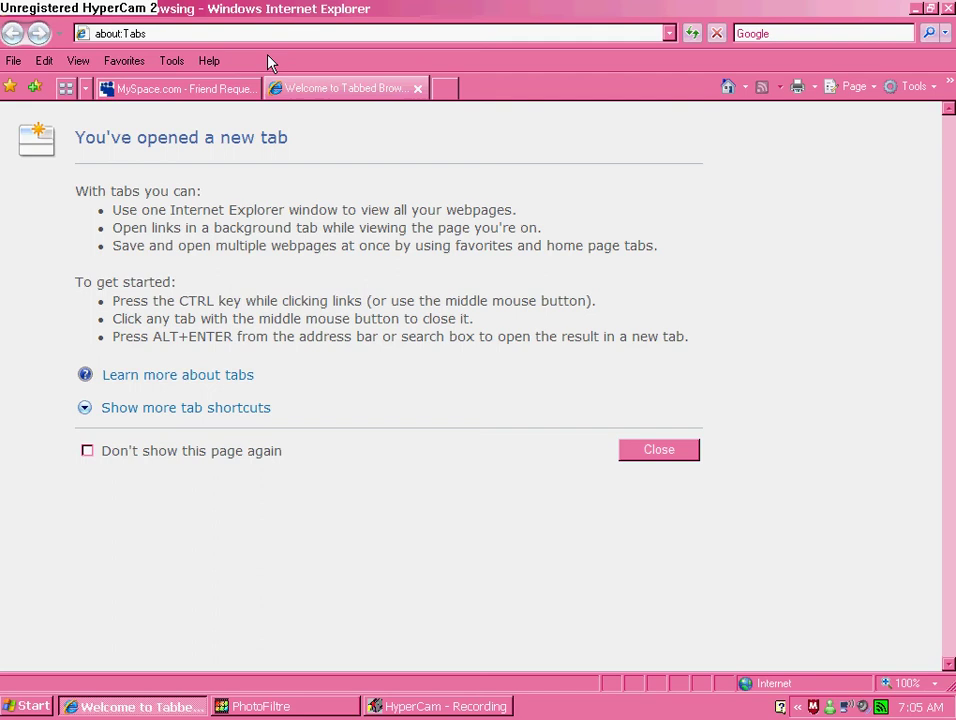
Replace the new tab's address to load the LunaPic online editor.
click(236, 32)
key(BackSpace)
text(napig)
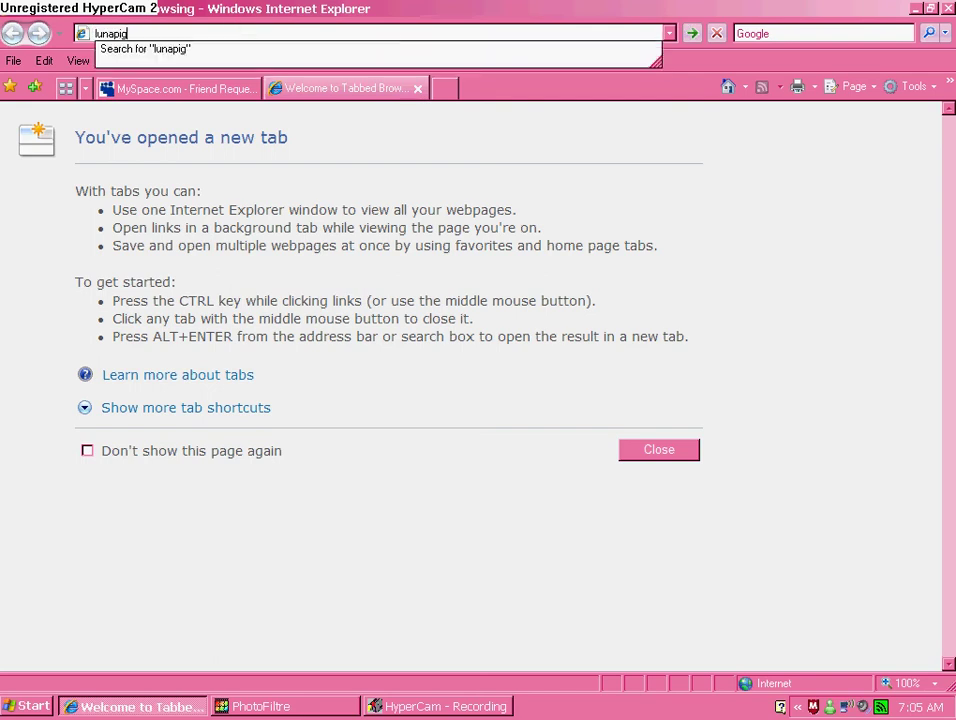
text(om)
key(Return)
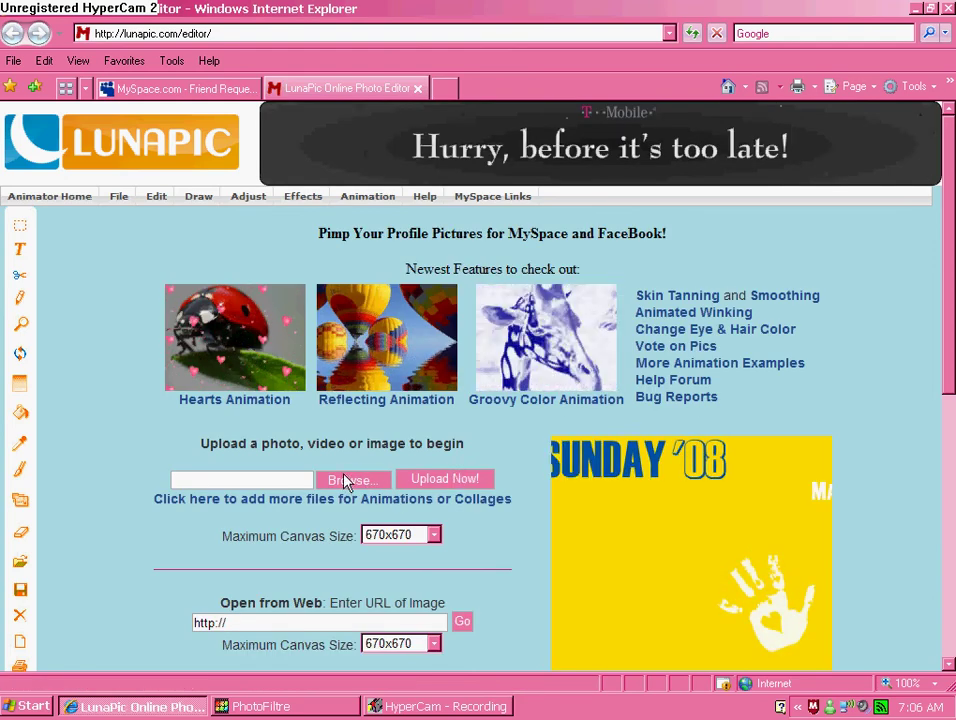
Upload Untitled 1.png from My Pictures into the LunaPic editor.
click(345, 481)
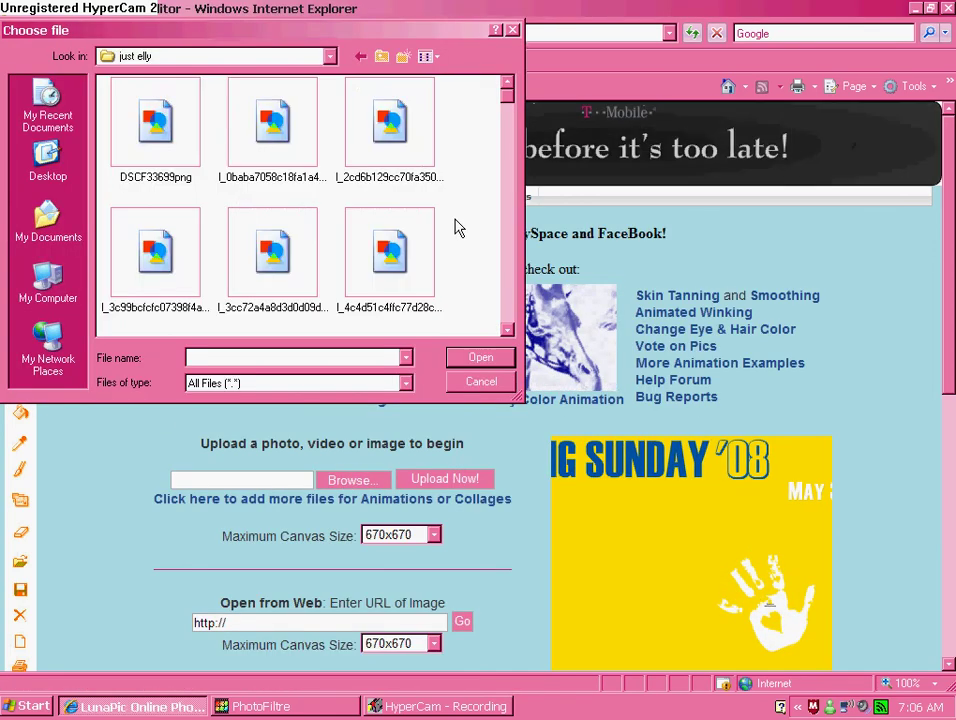
click(384, 60)
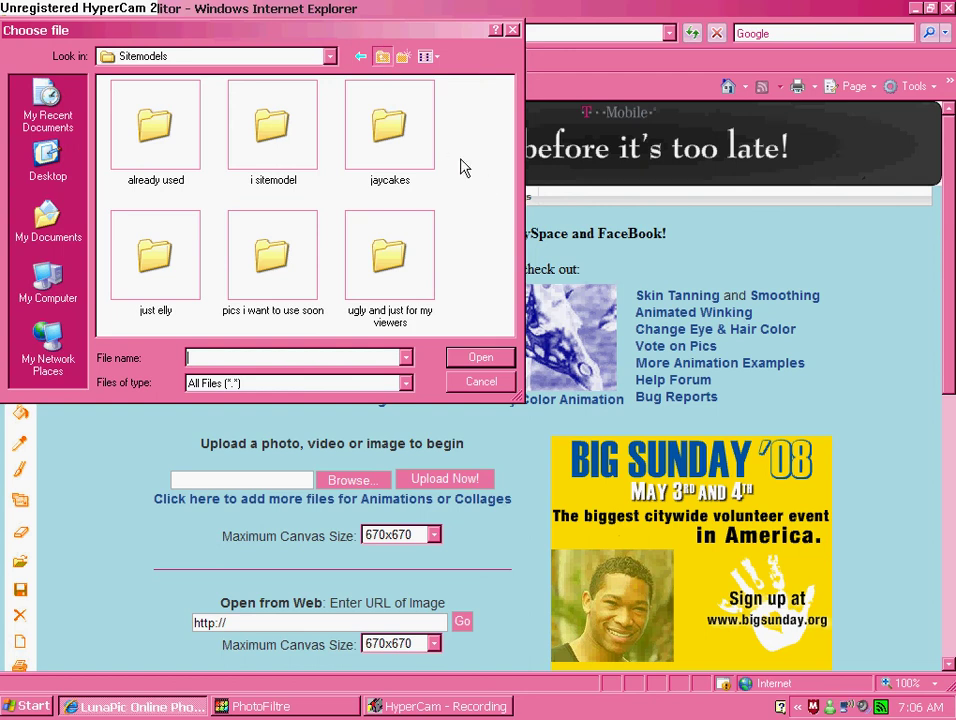
key(BackSpace)
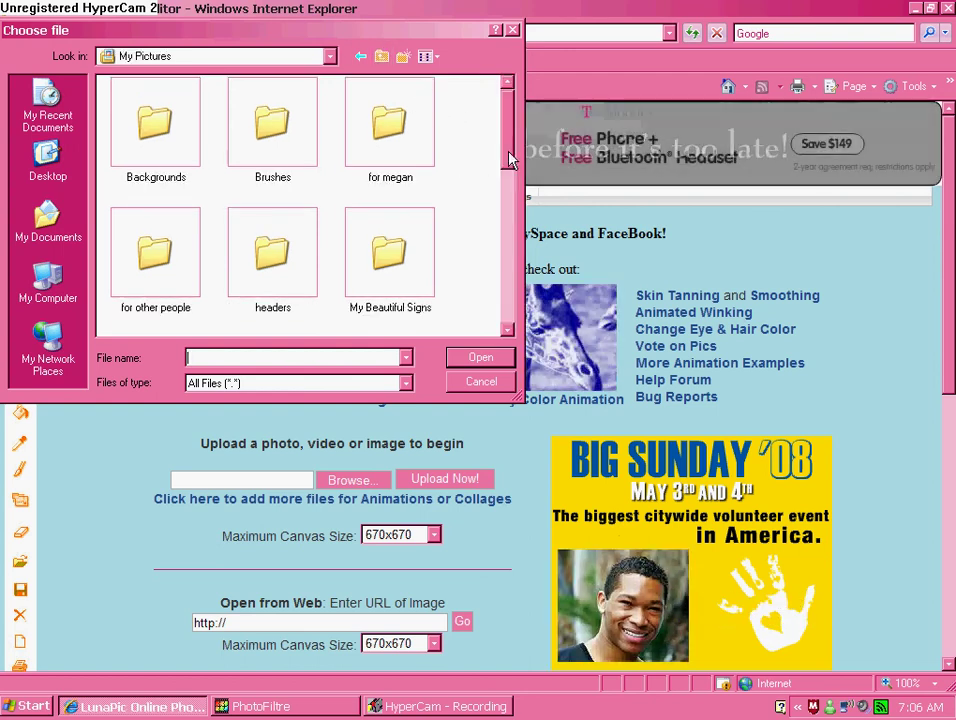
drag(508, 154, 507, 313)
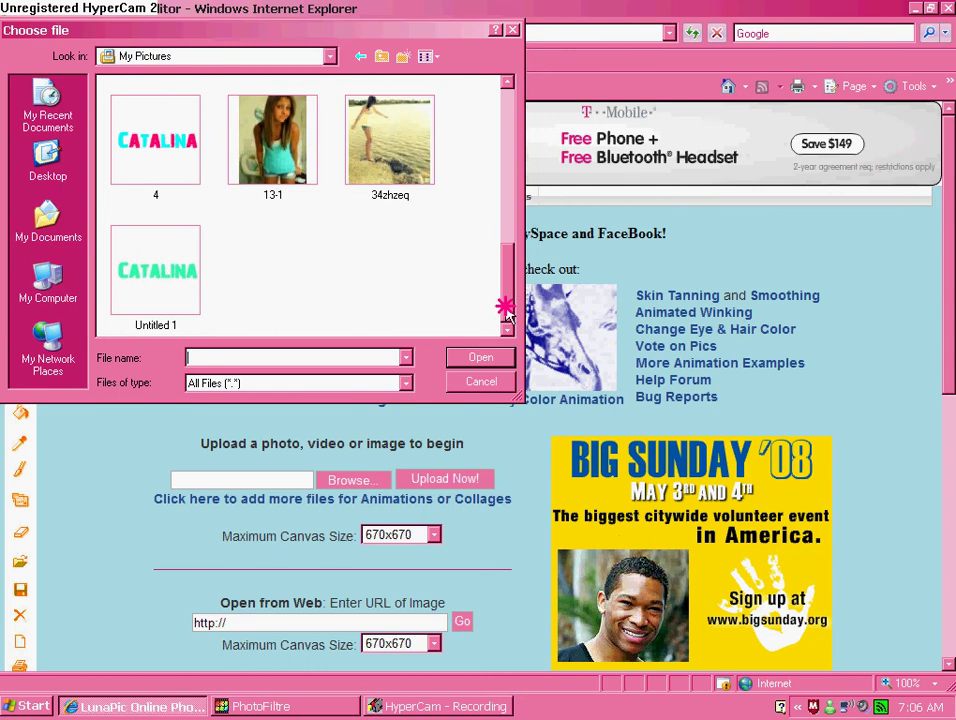
double_click(175, 295)
click(455, 482)
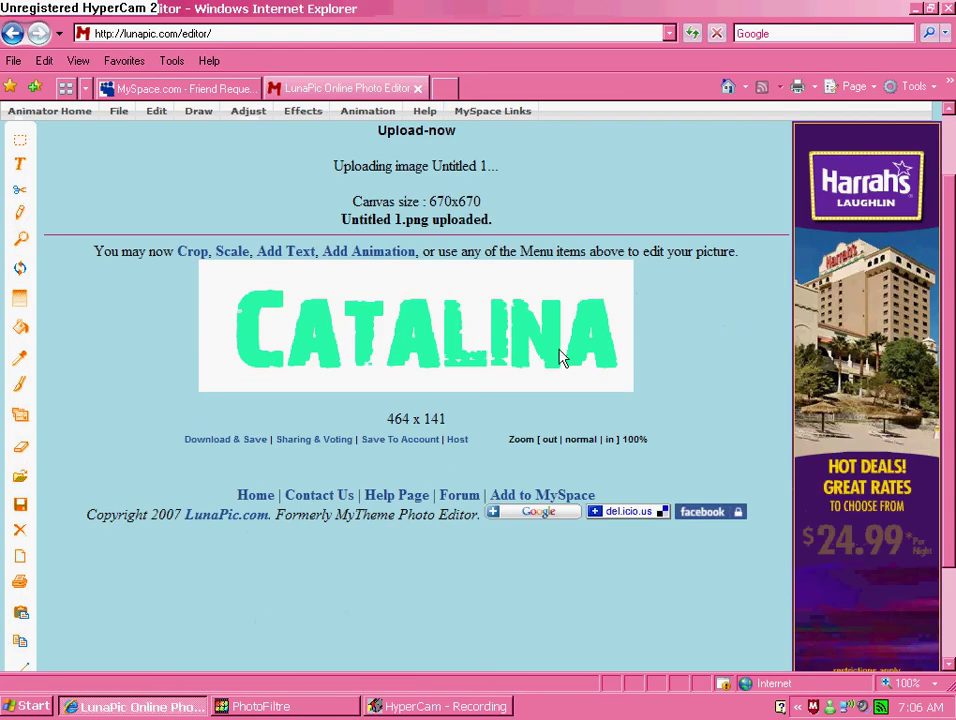
Open LunaPic's animation tools and upload 2.png as an animation frame.
click(354, 253)
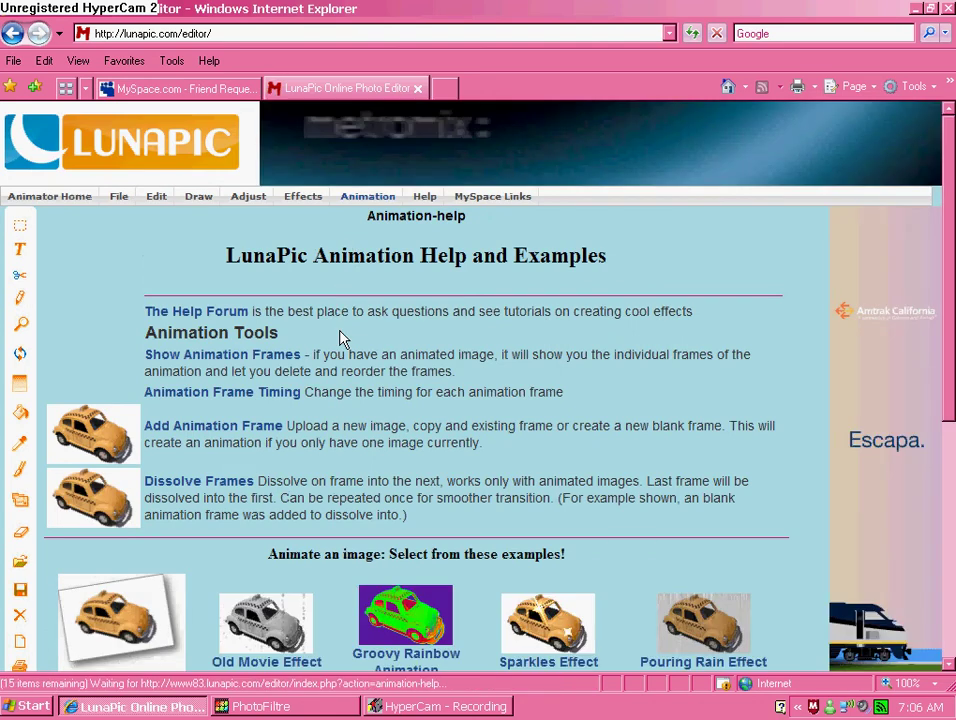
drag(224, 252, 607, 370)
click(607, 370)
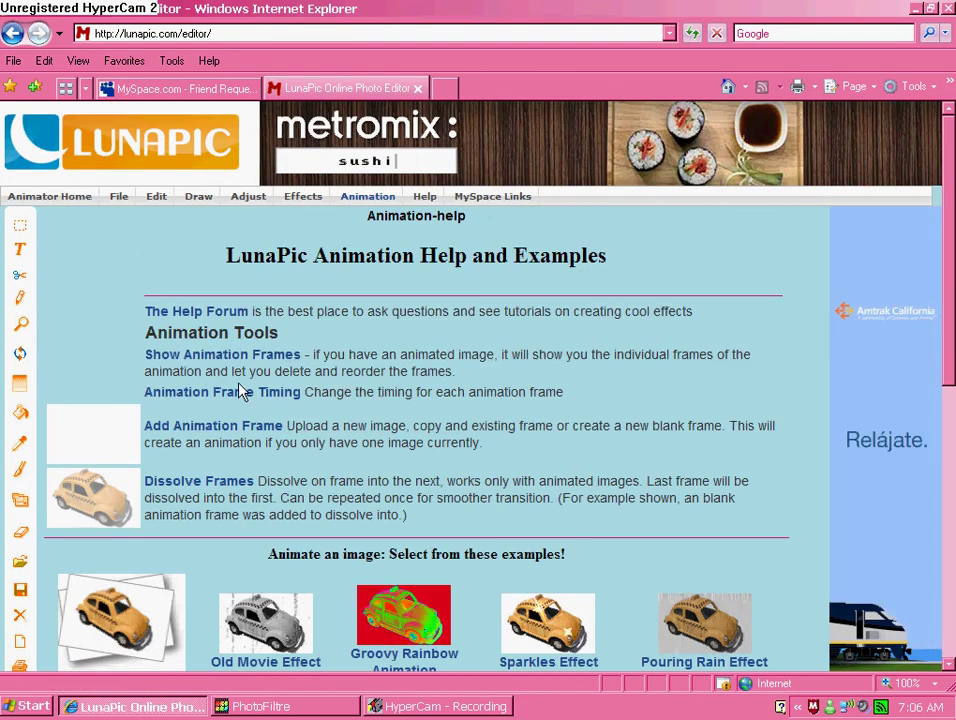
click(228, 438)
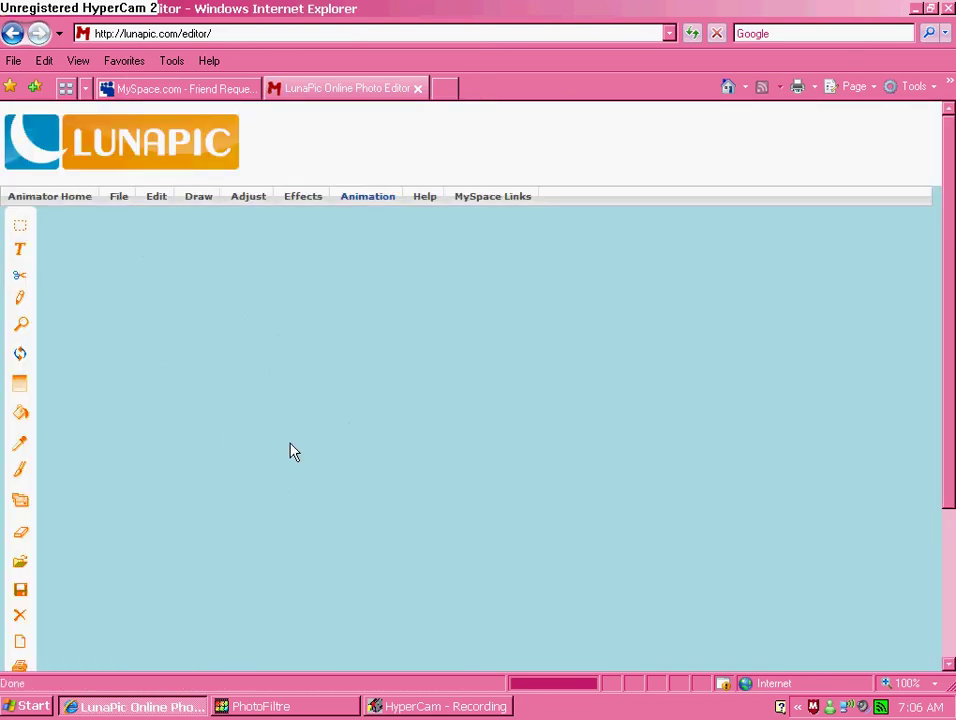
click(547, 292)
drag(504, 150, 503, 248)
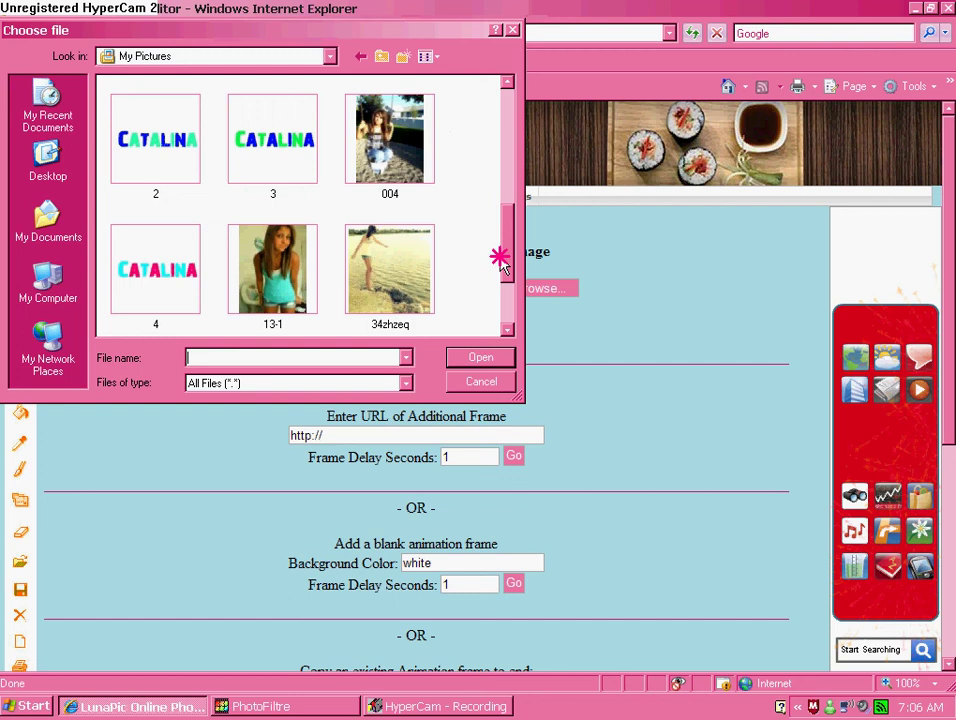
double_click(175, 138)
click(372, 330)
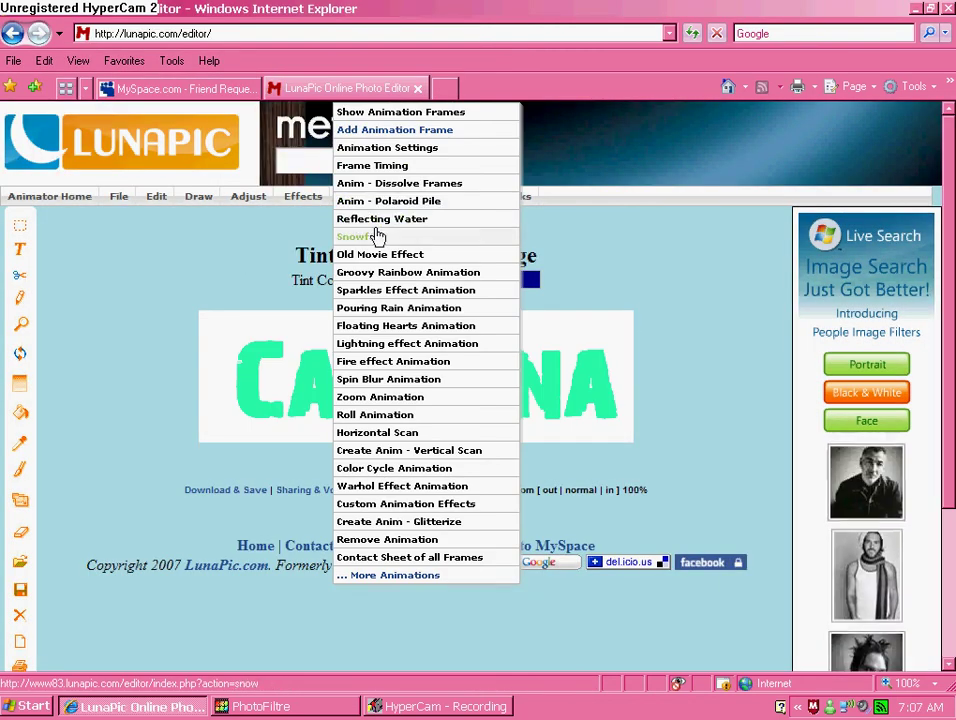
Add 2.png again as the second frame and scroll to review it.
click(395, 130)
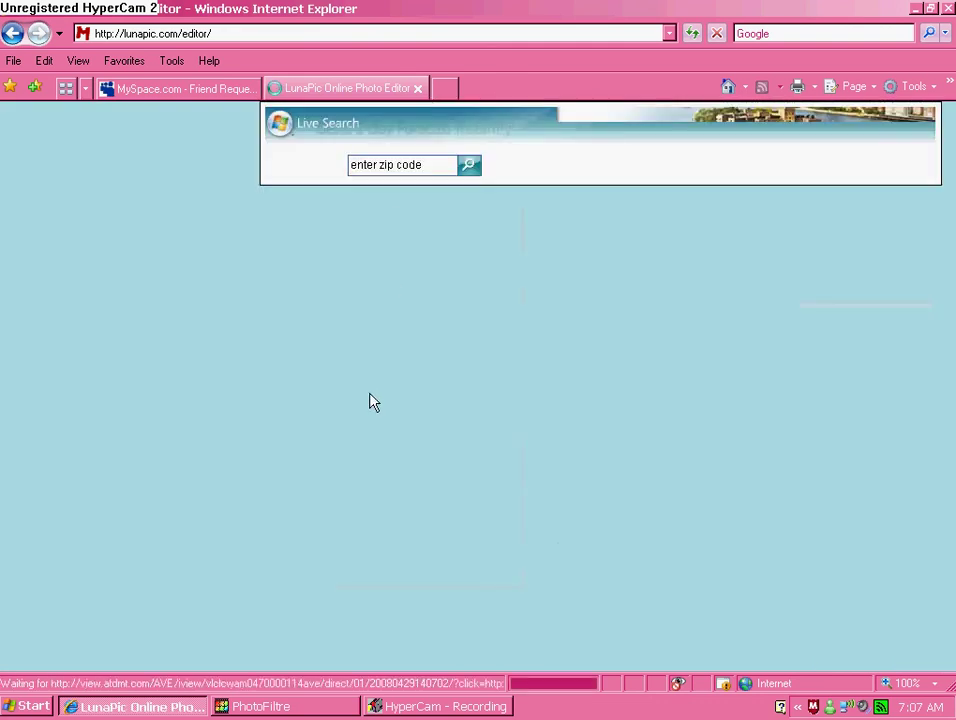
click(538, 288)
drag(507, 124, 462, 216)
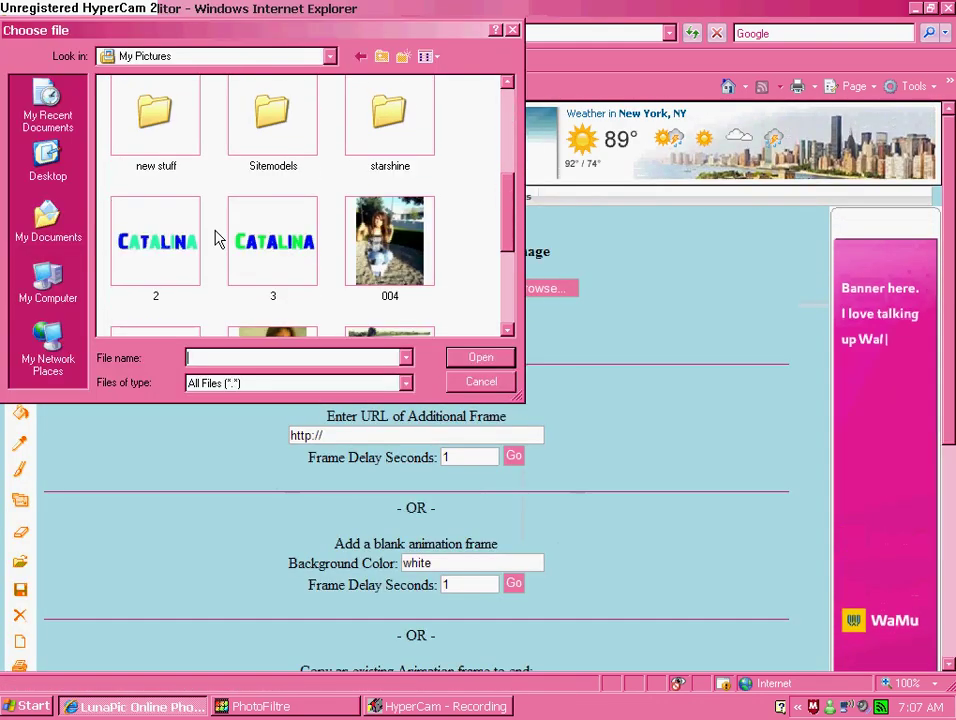
double_click(172, 248)
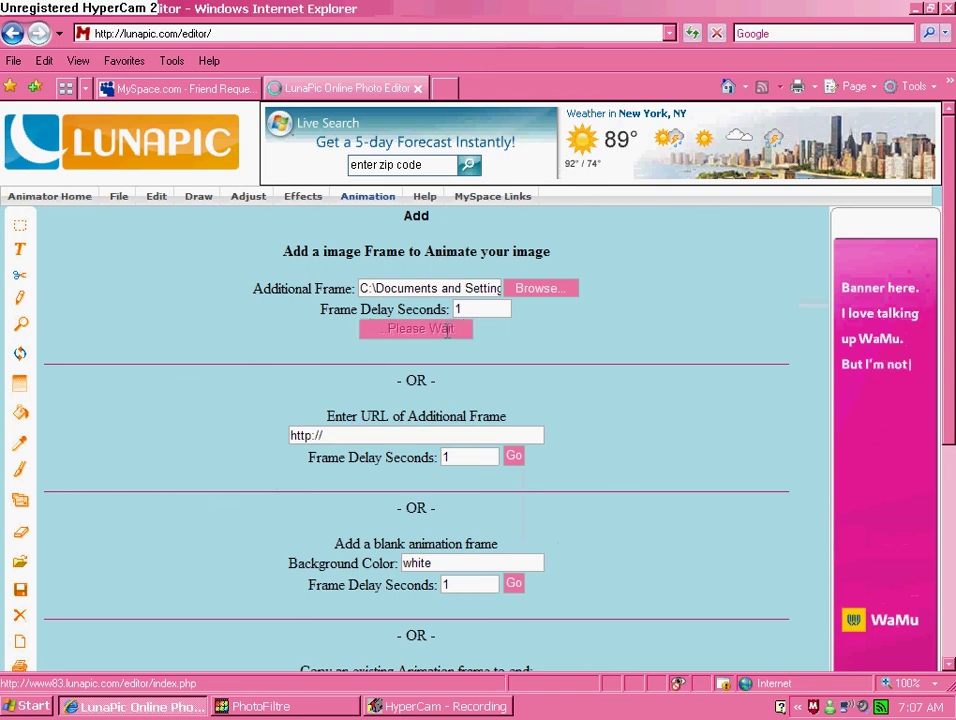
scroll(160, 425, down, 3)
scroll(124, 394, up, 3)
scroll(124, 394, up, 1)
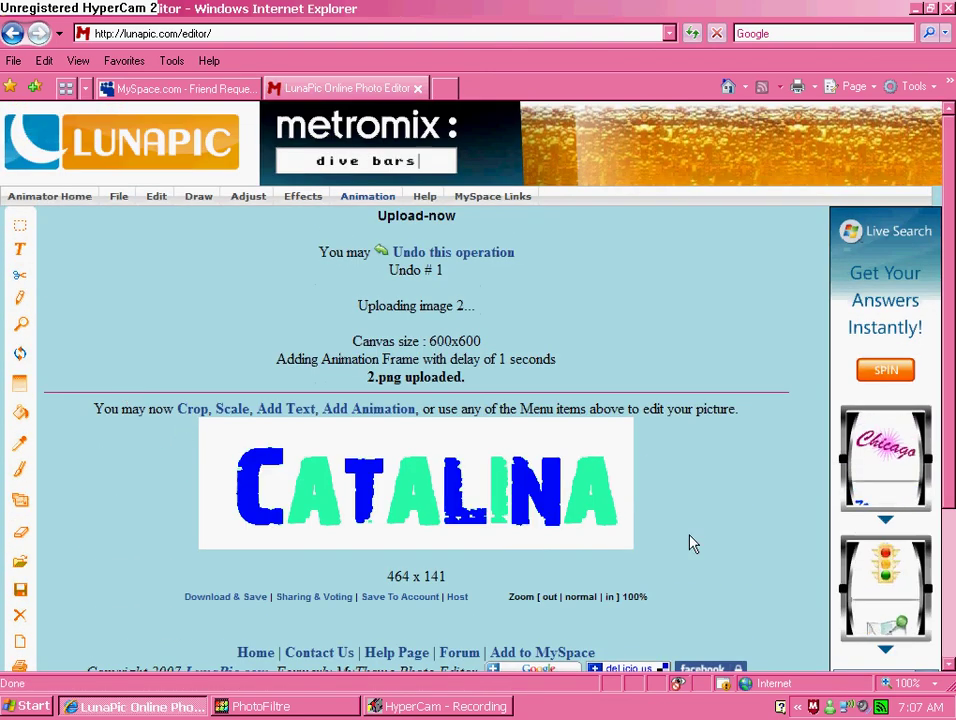
Upload 3.png as the one-second third frame of the Catalina animation.
click(383, 415)
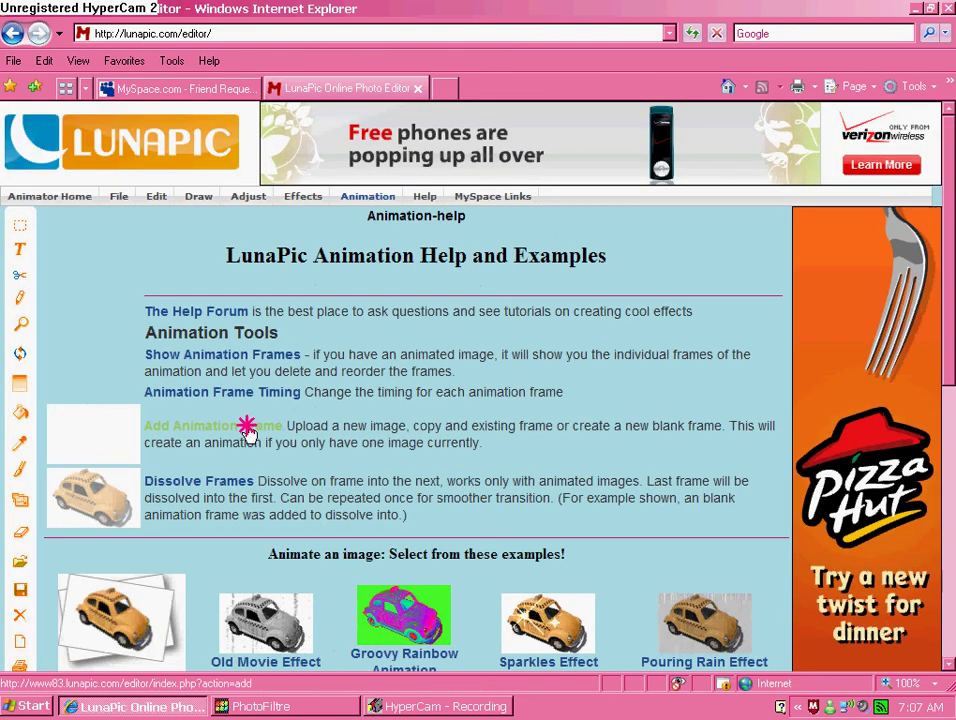
click(247, 432)
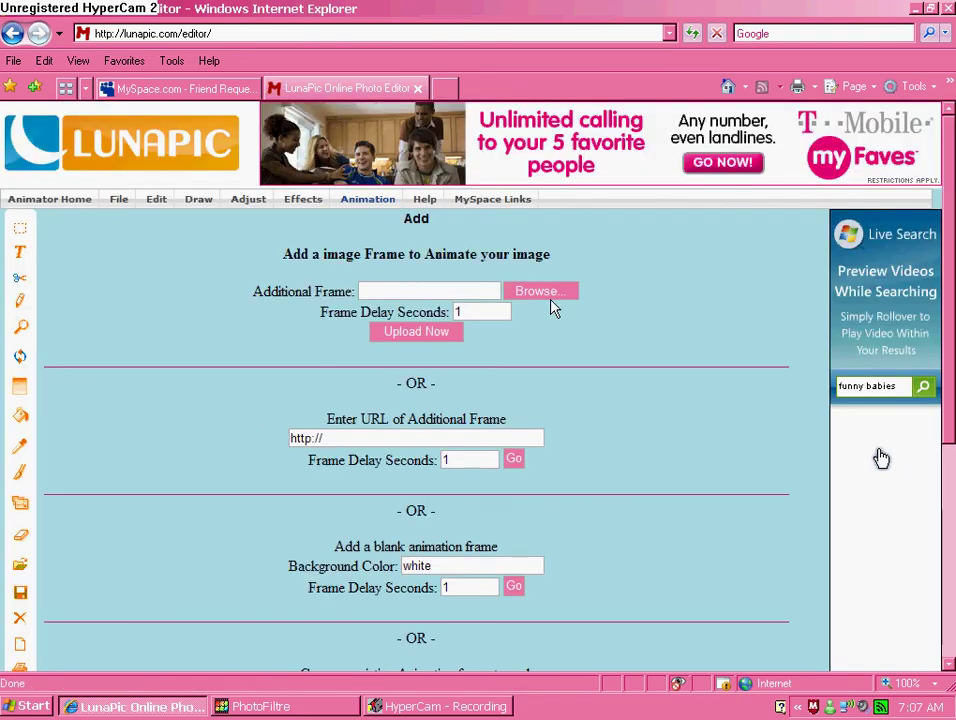
click(552, 294)
drag(508, 188, 508, 285)
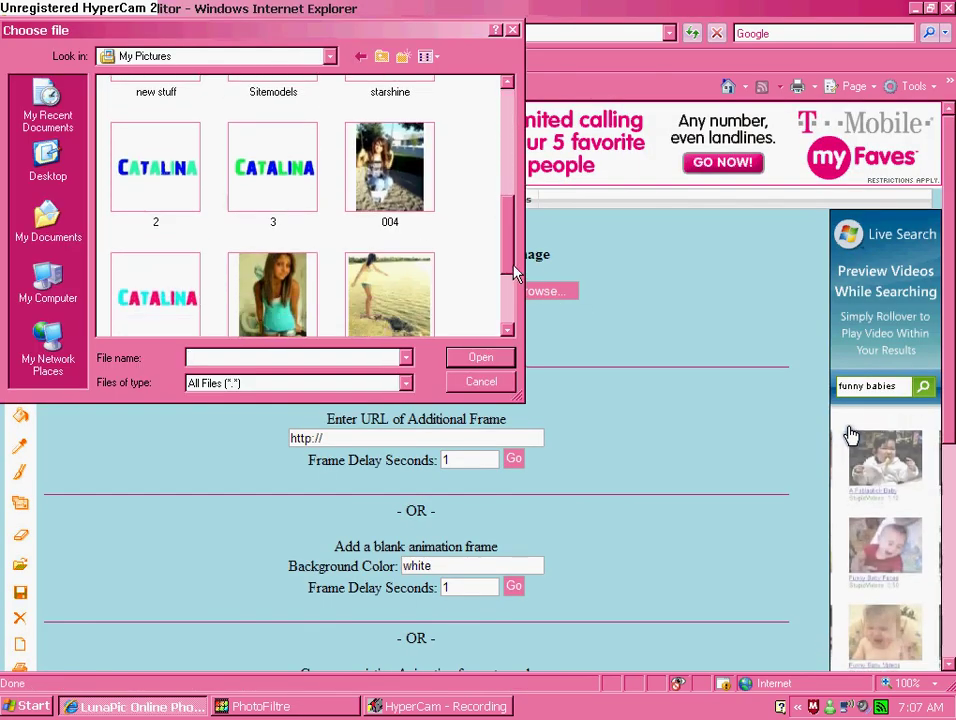
double_click(276, 207)
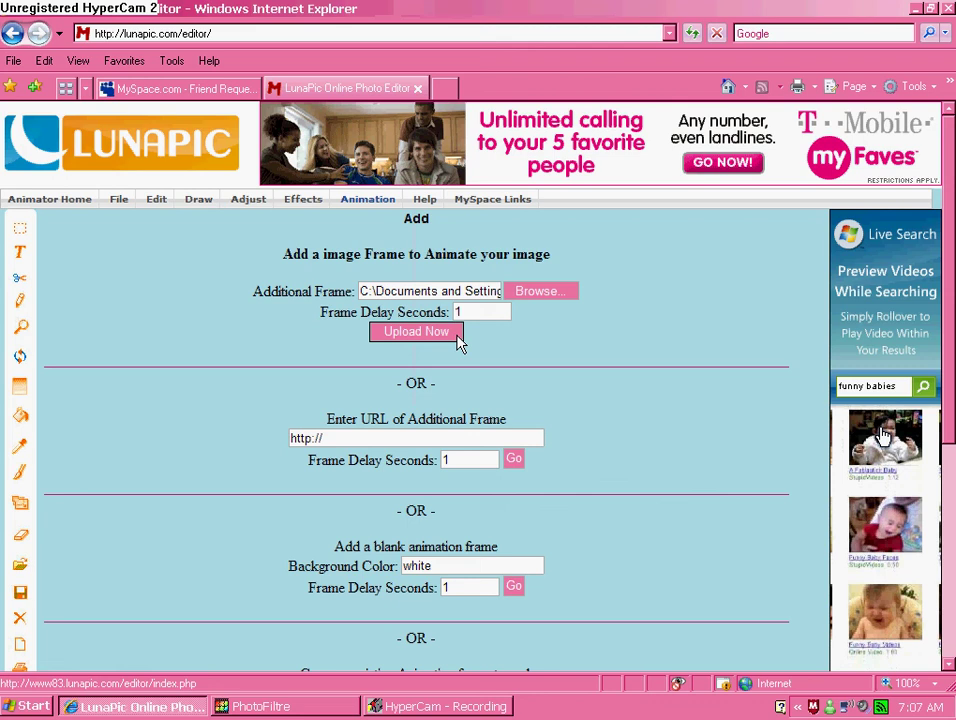
click(455, 337)
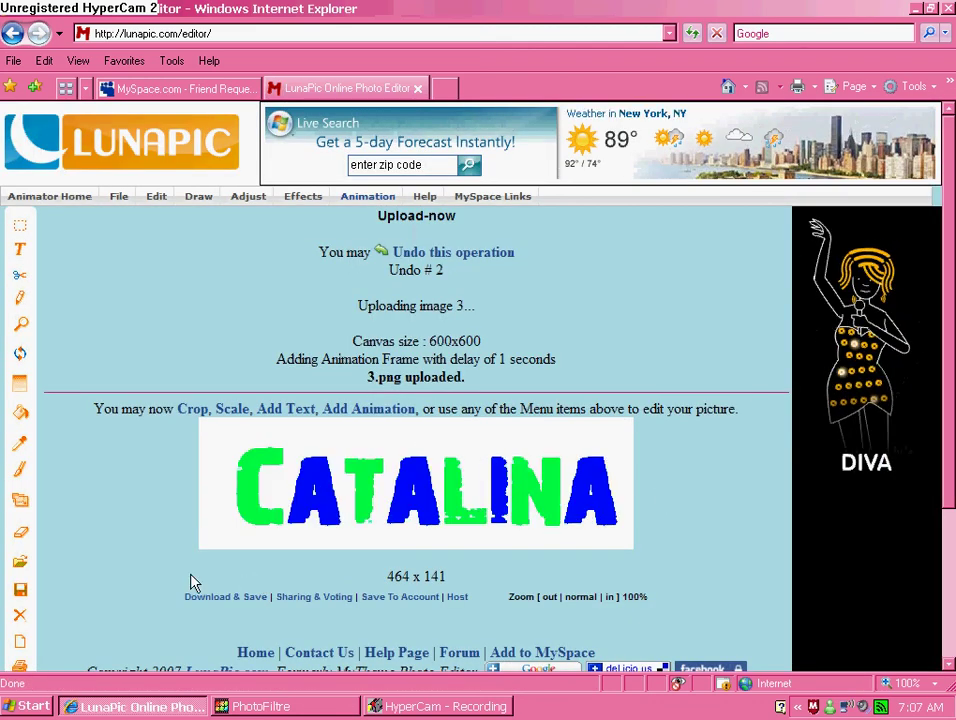
Add 4.png as the fourth animation frame, then begin saving the Catalina animation as a GIF.
click(388, 416)
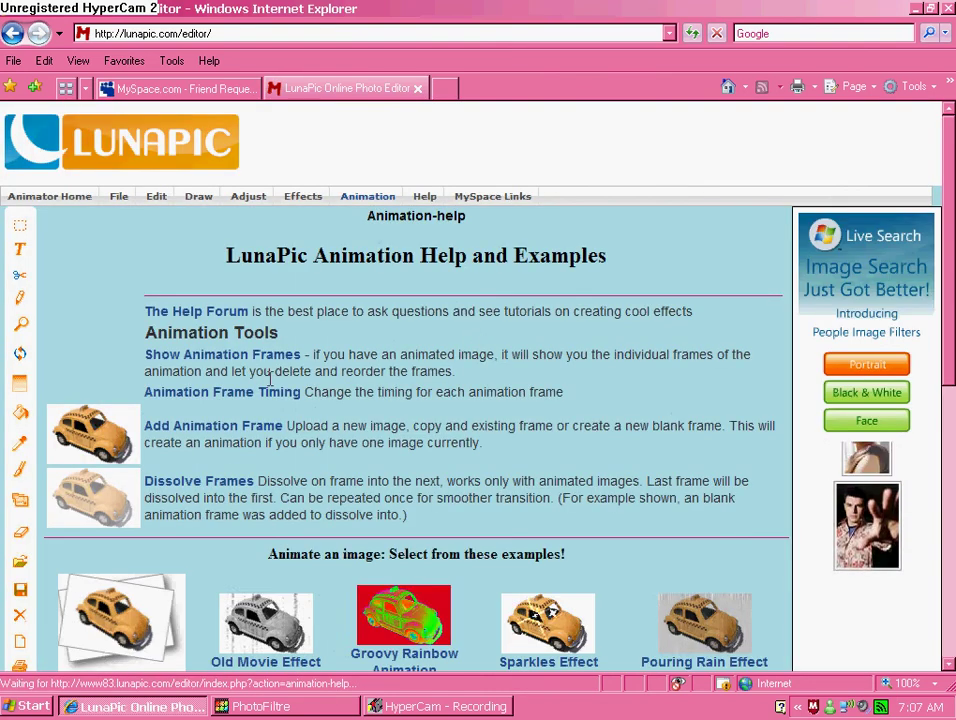
click(206, 436)
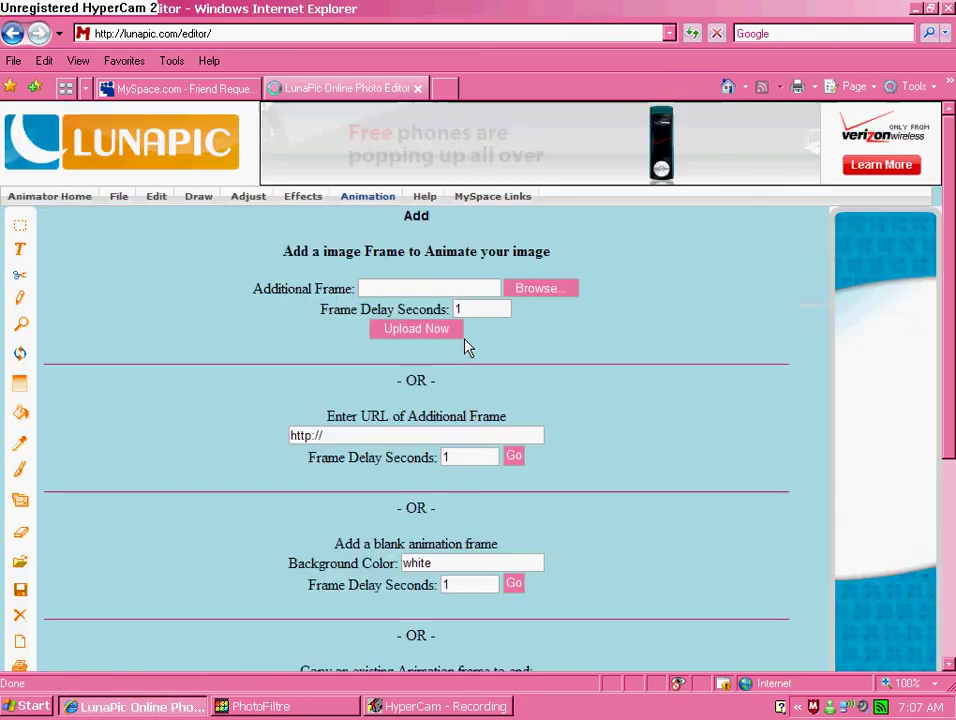
click(528, 290)
drag(506, 147, 497, 278)
double_click(180, 268)
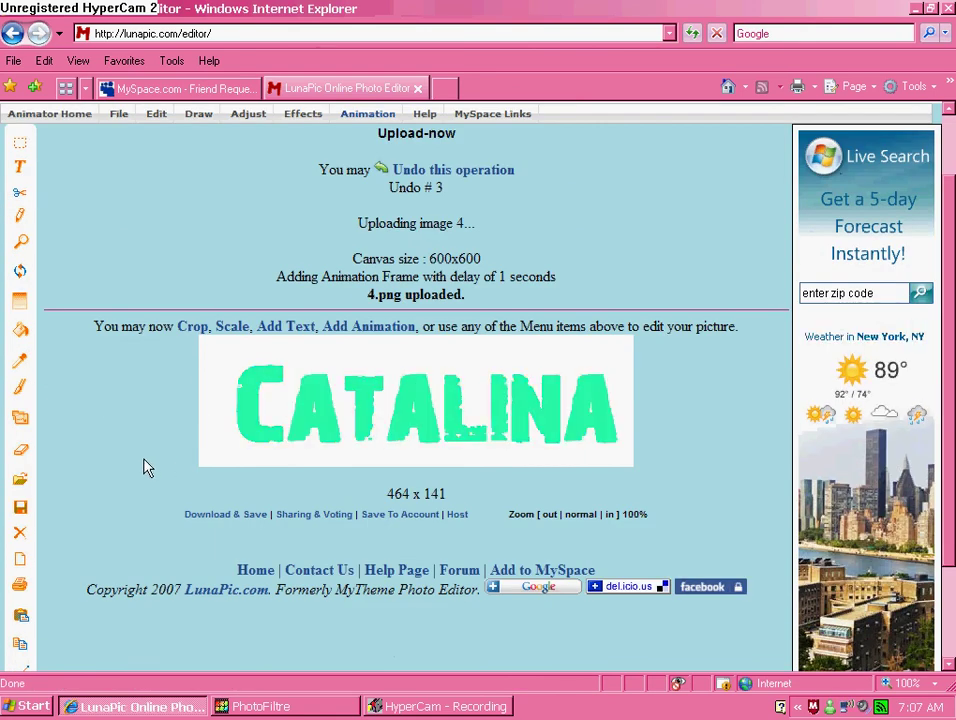
right_click(442, 377)
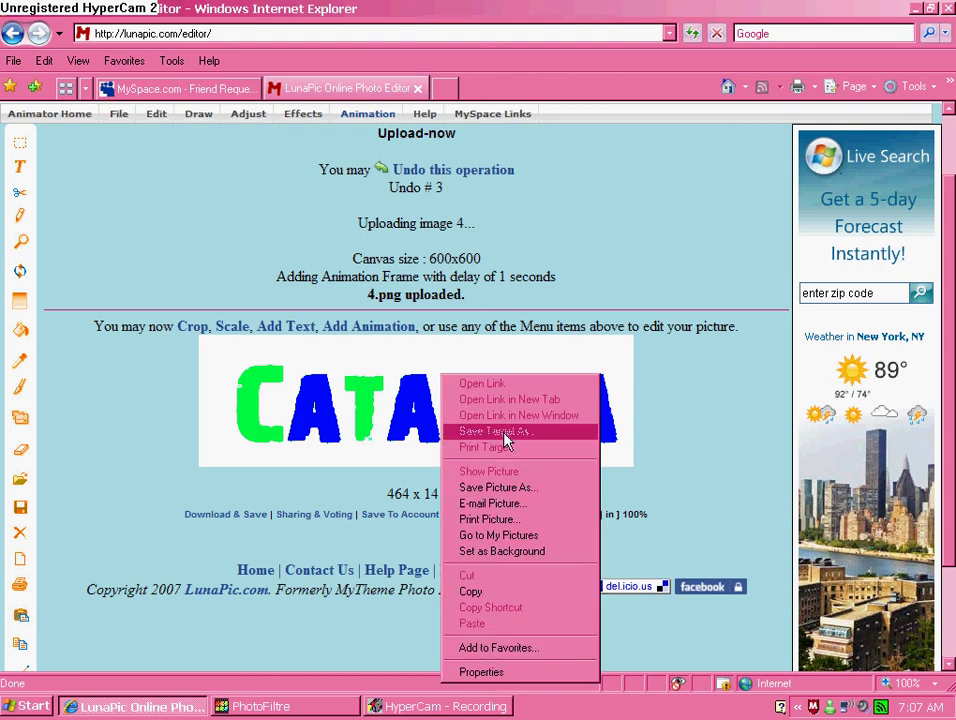
click(492, 489)
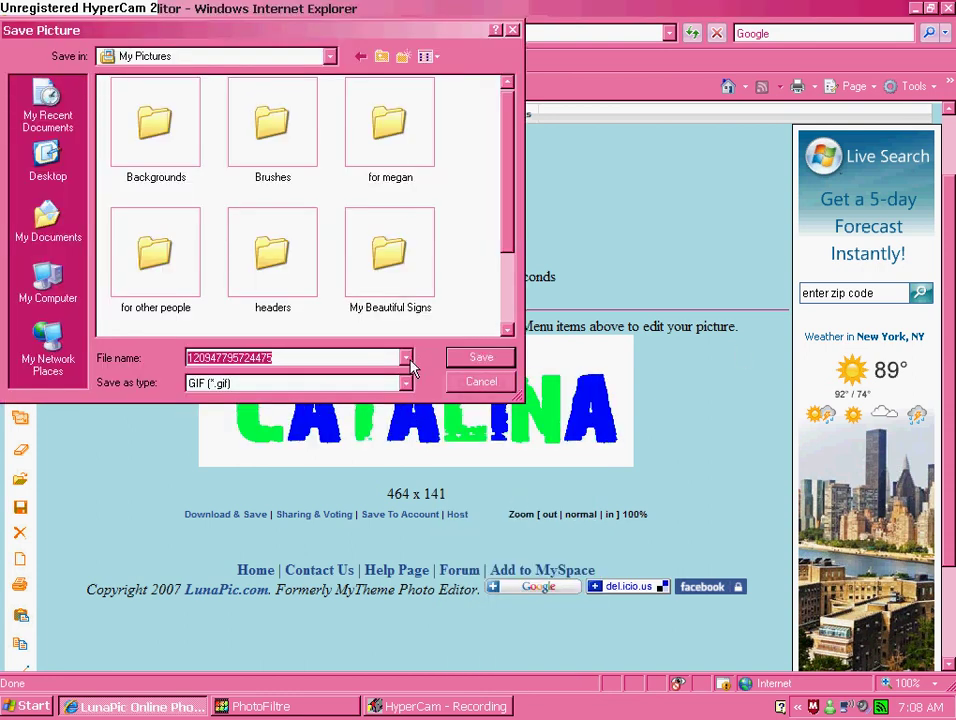